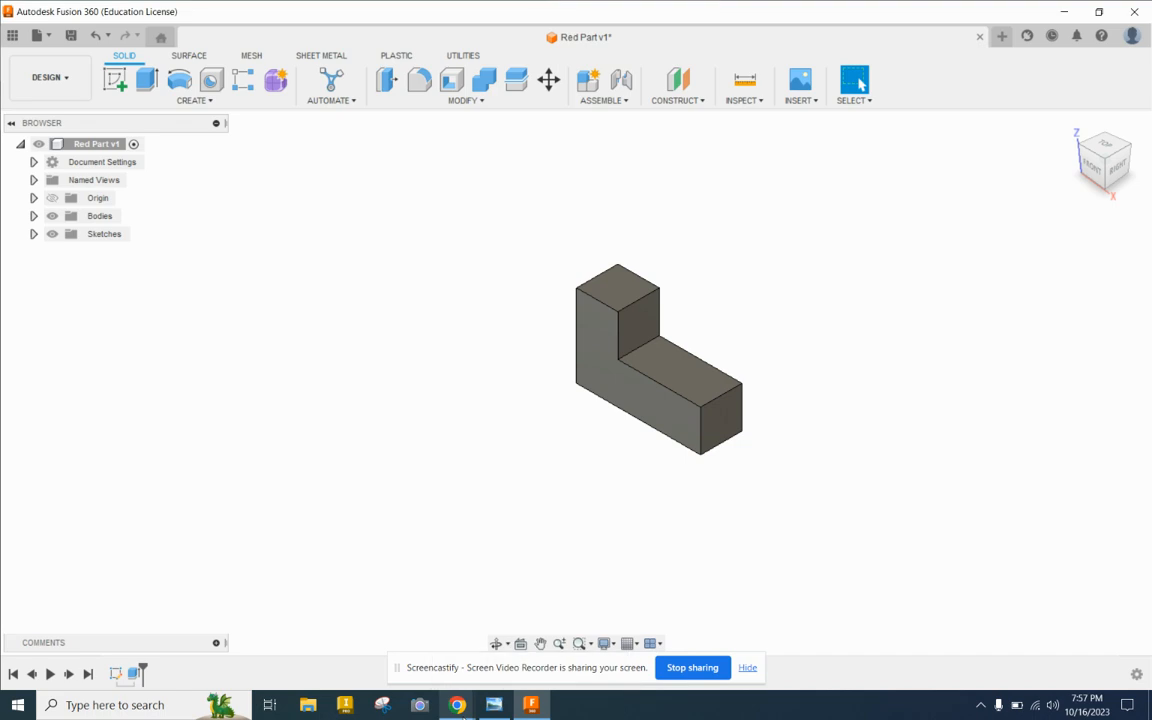
Switch to Chrome to review the Puzzle Cube Isometric sketch in Google Docs, and return to Fusion 360.
mouse_move(463, 706)
click(376, 632)
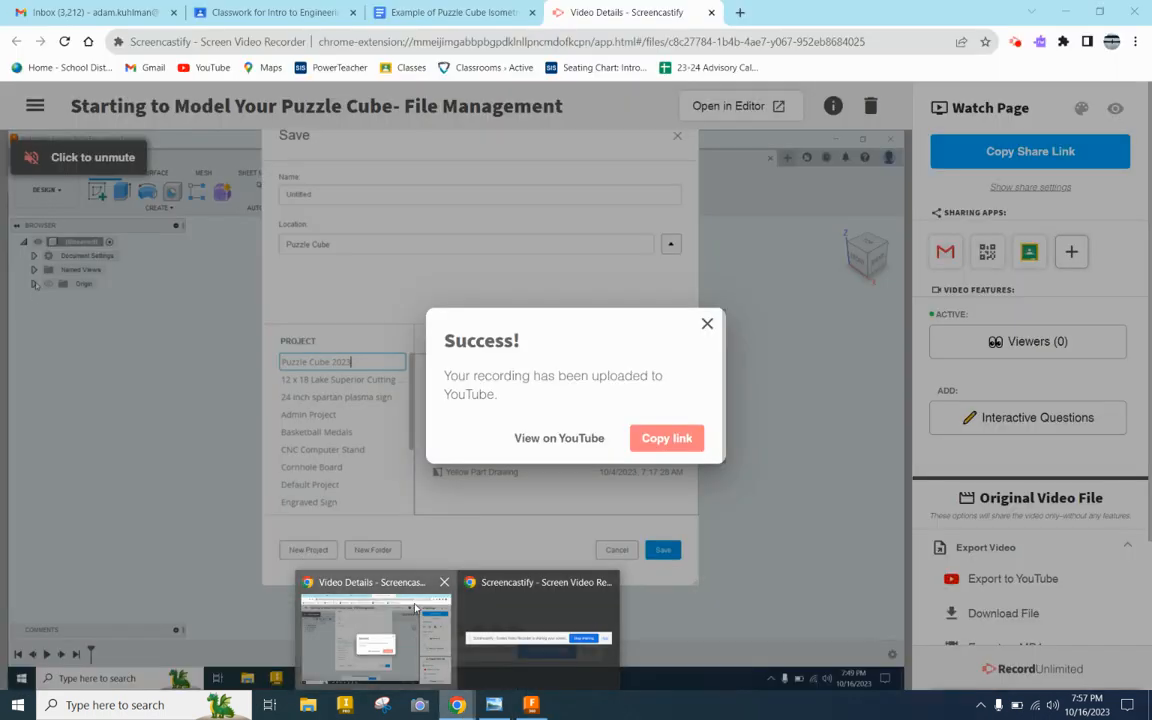
click(450, 12)
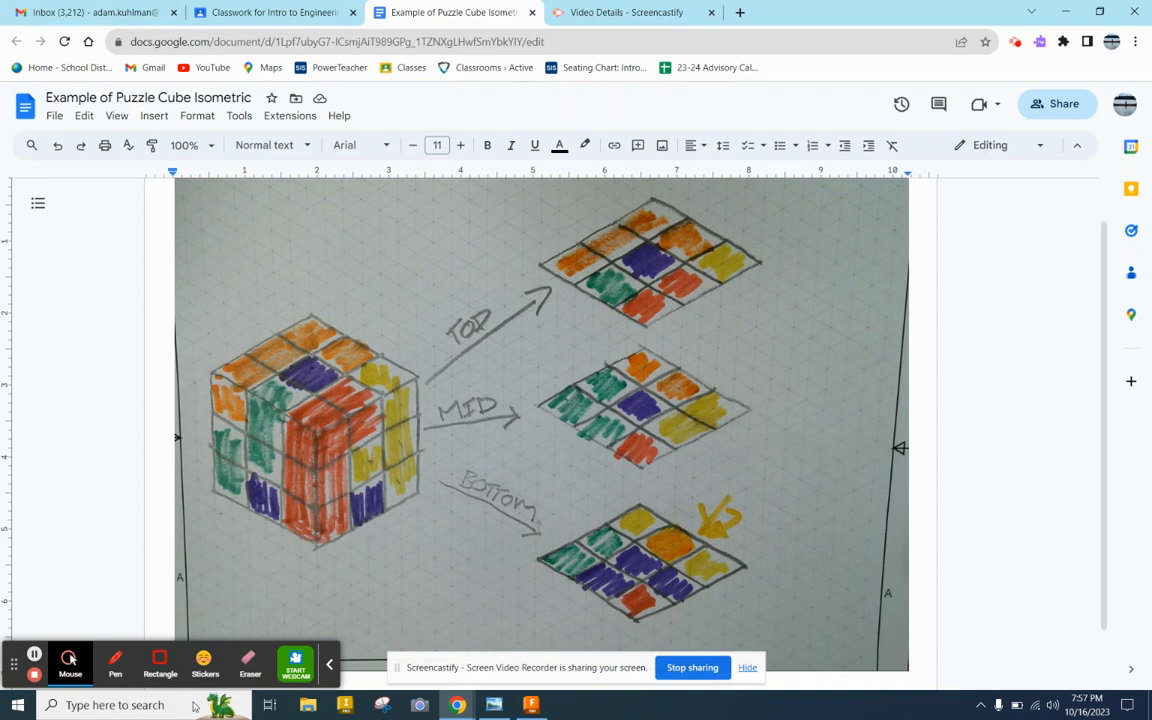
click(532, 705)
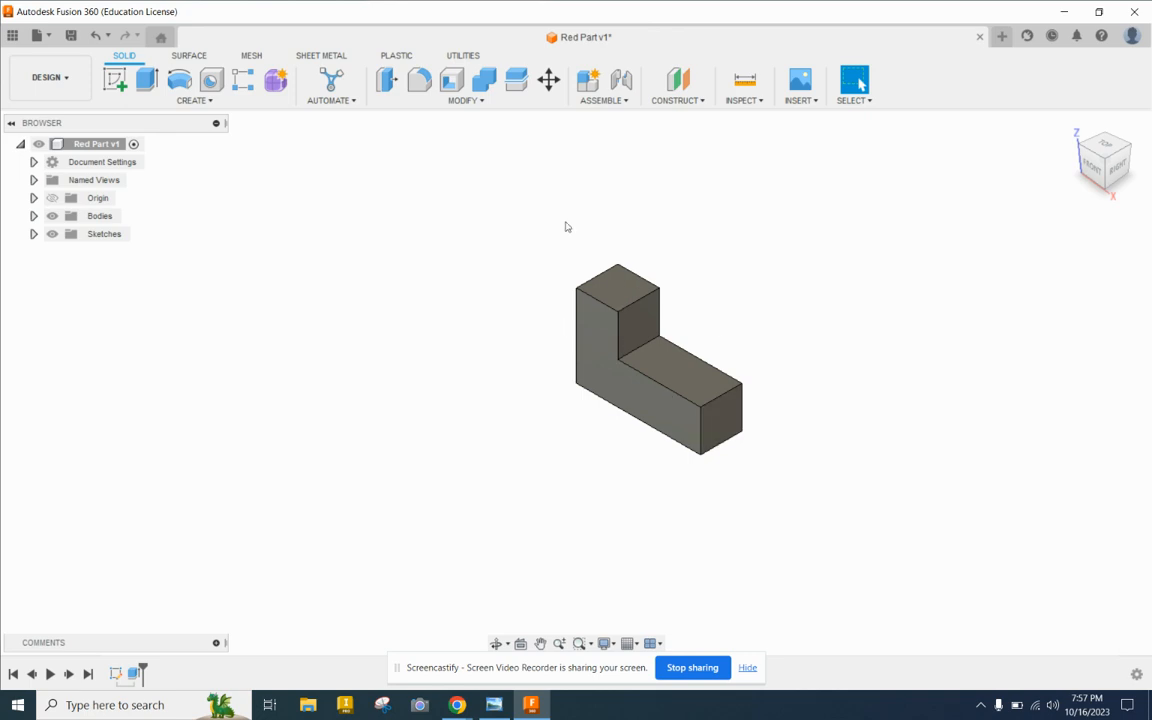
Start assigning a physical material and expand the Wood category of the Fusion 360 Material Library.
click(461, 101)
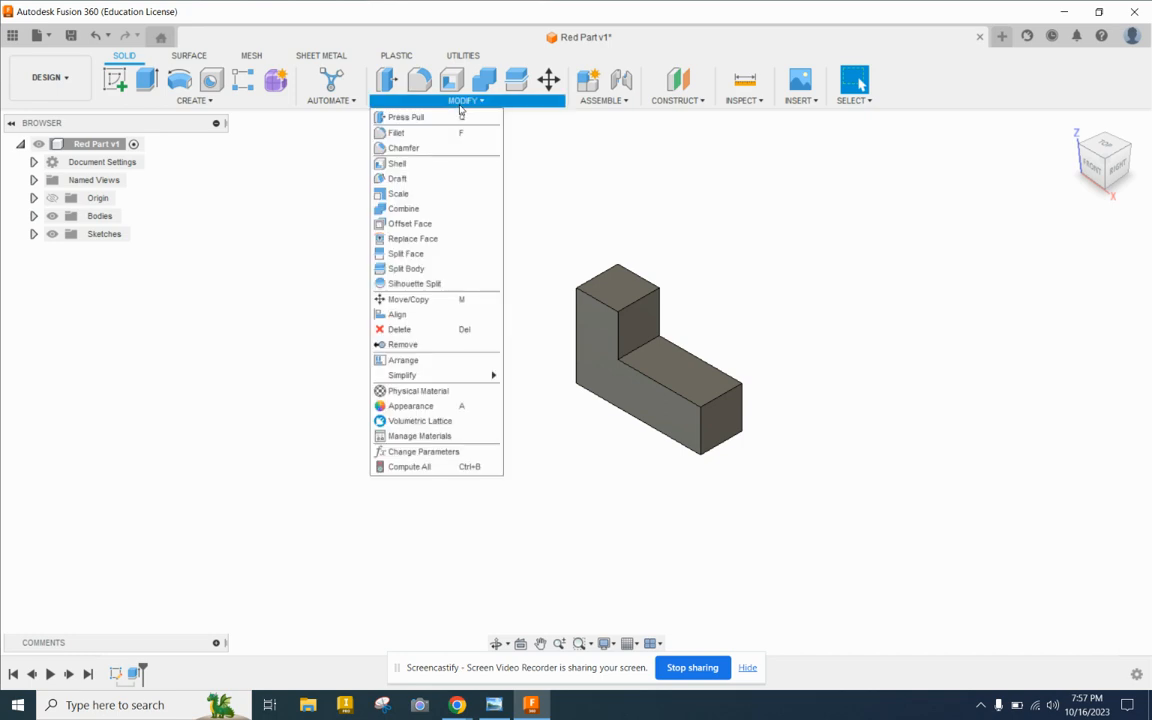
click(195, 101)
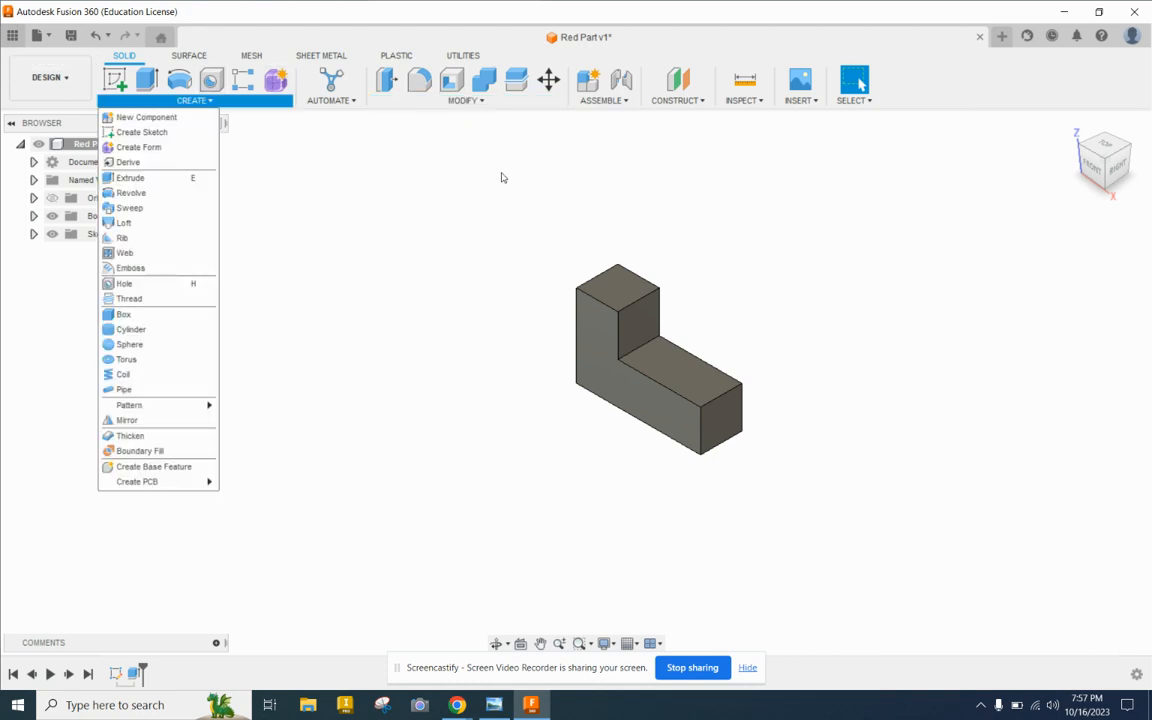
click(461, 101)
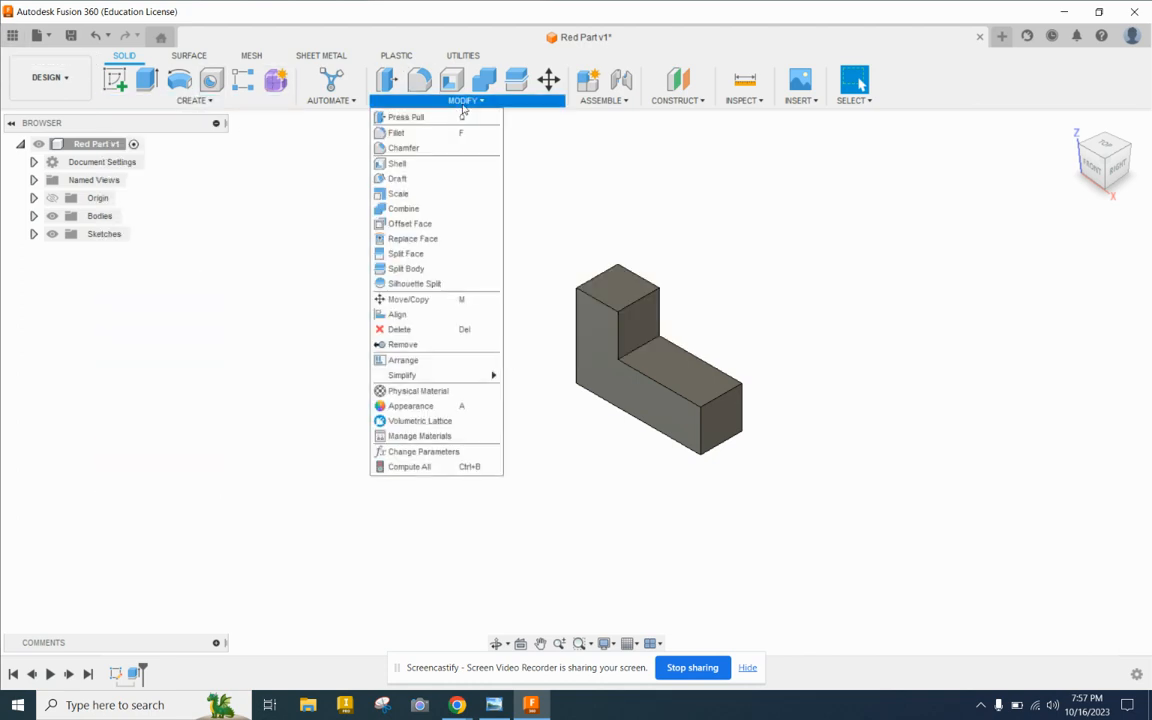
click(472, 397)
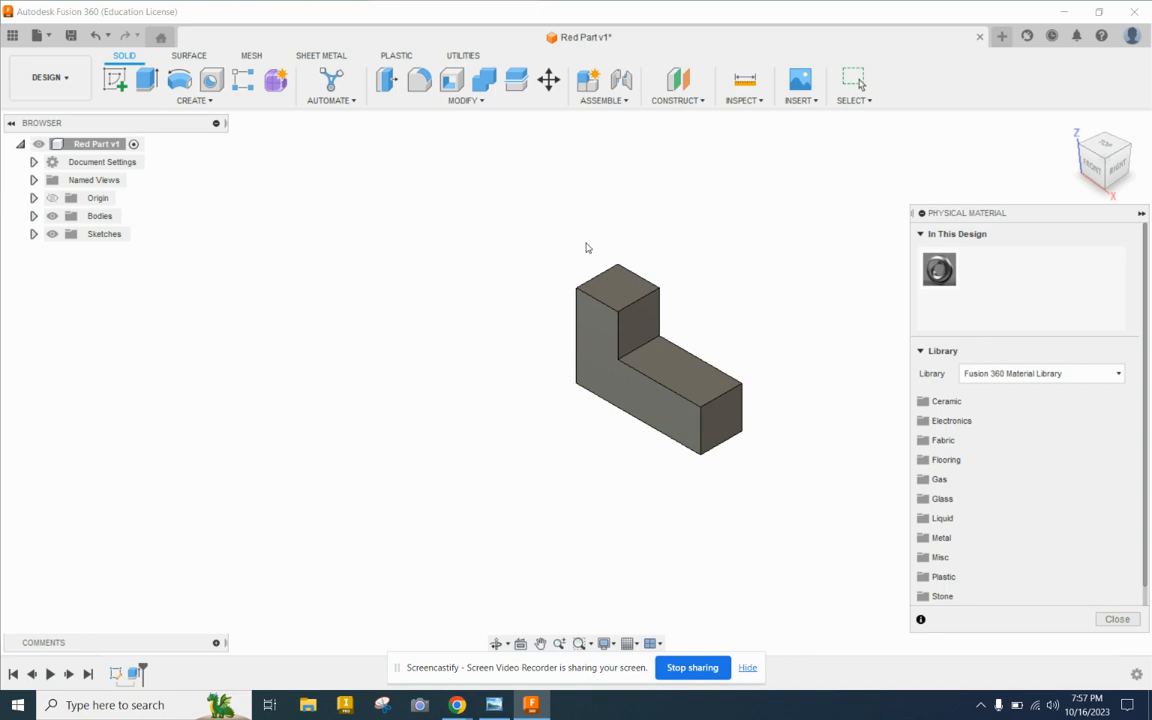
scroll(1010, 490, down, 1)
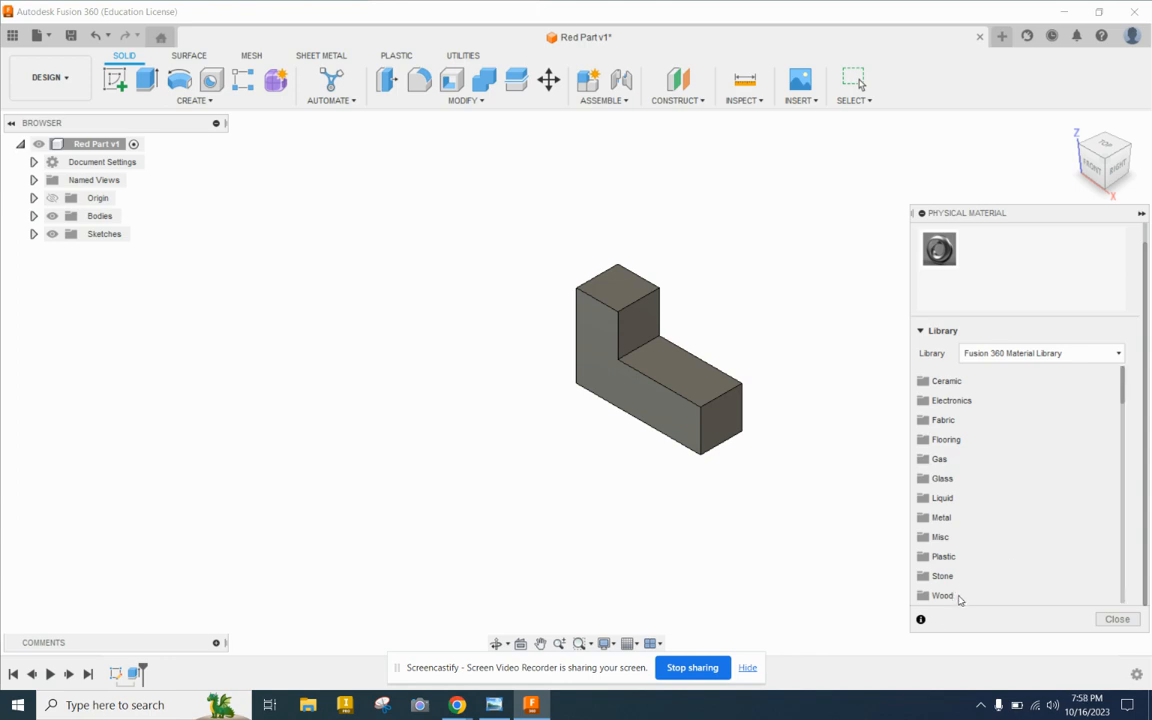
scroll(995, 543, down, 2)
scroll(996, 528, down, 1)
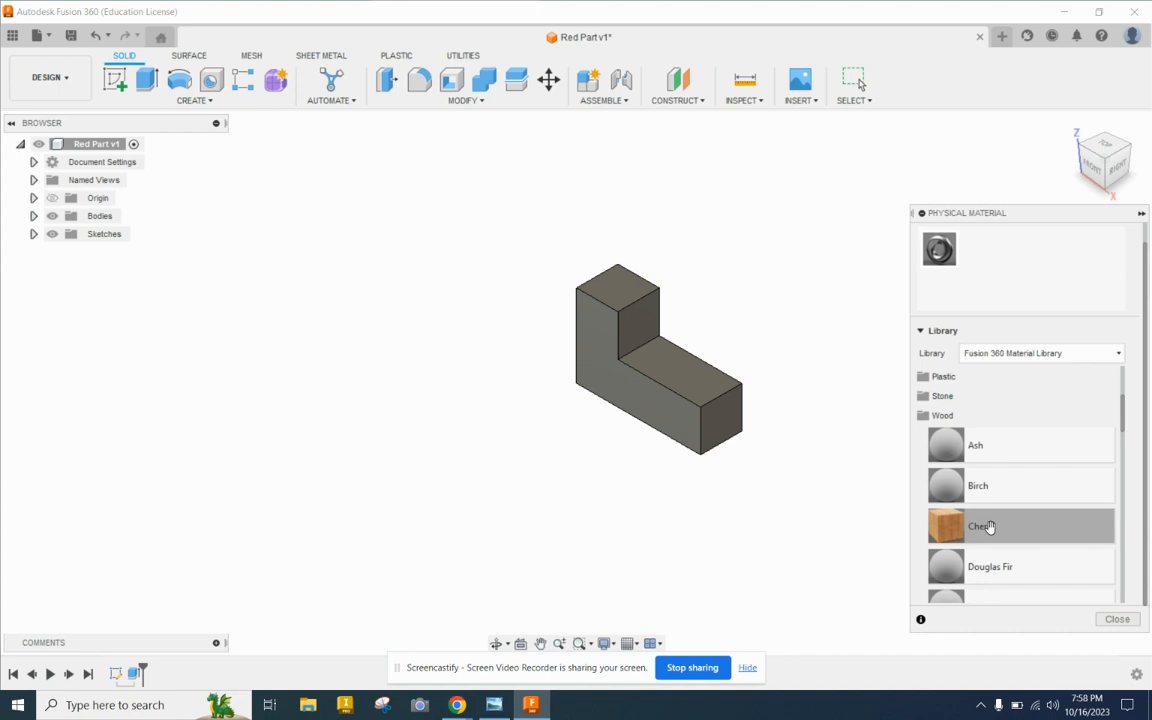
Apply the Maple wood material to the L-shaped body and finish the material assignment.
scroll(985, 530, down, 1)
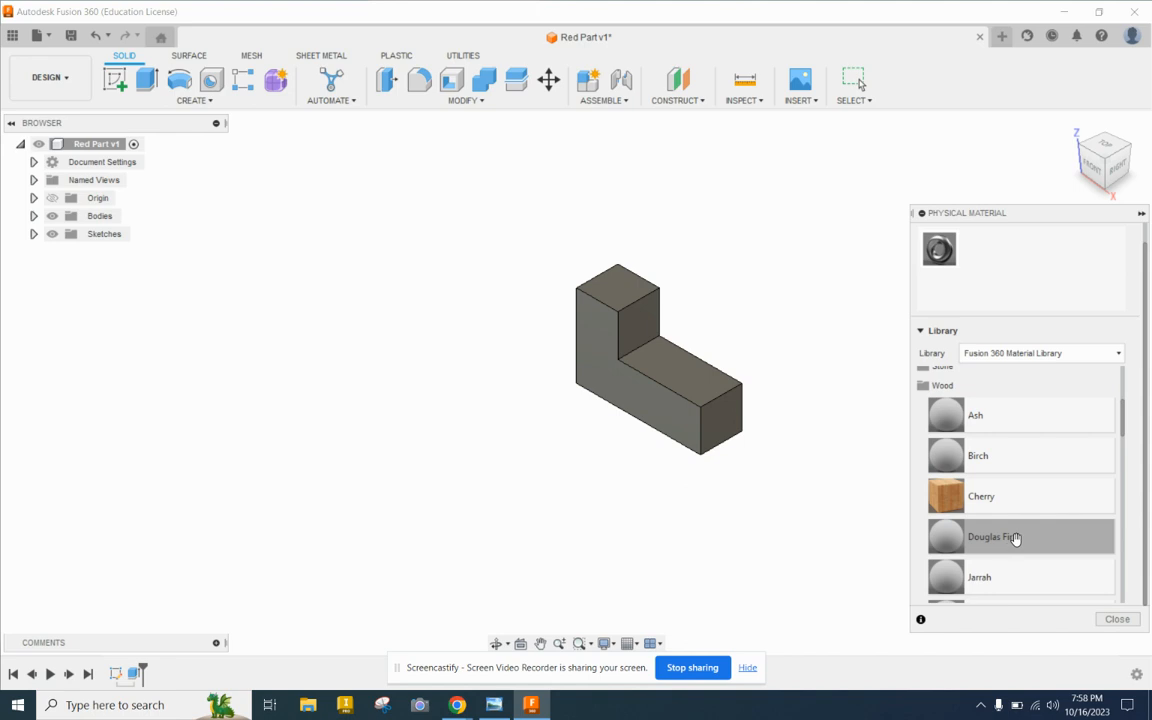
scroll(1015, 538, down, 1)
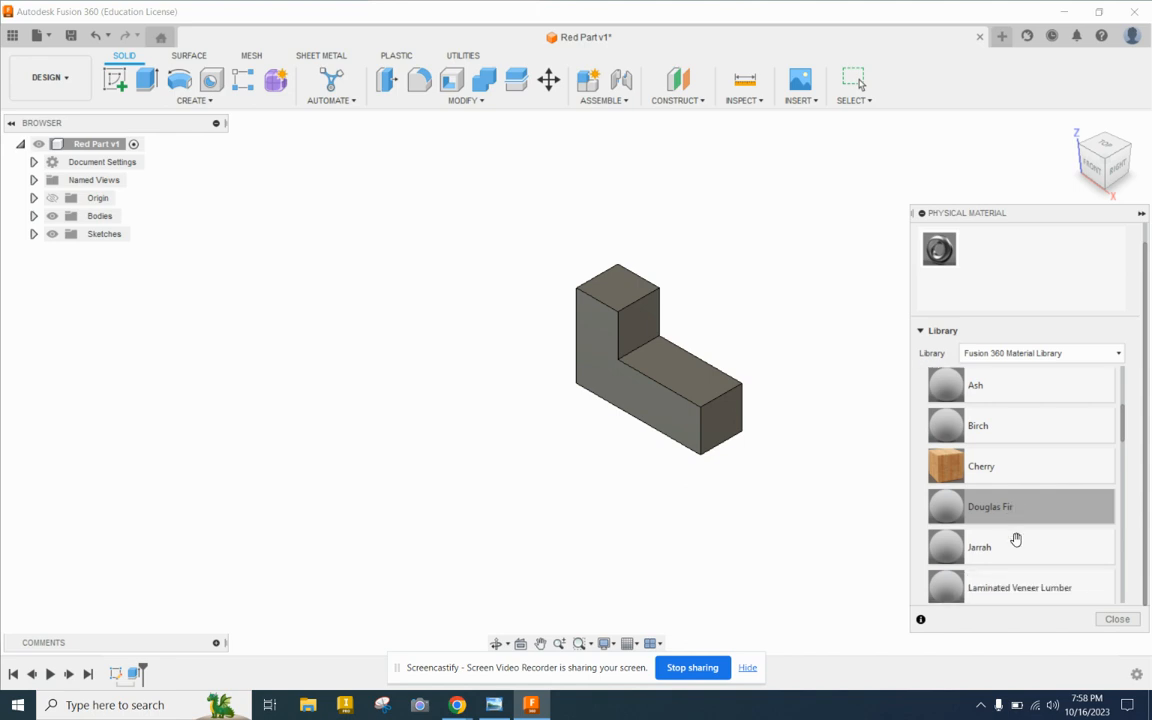
scroll(1016, 540, down, 1)
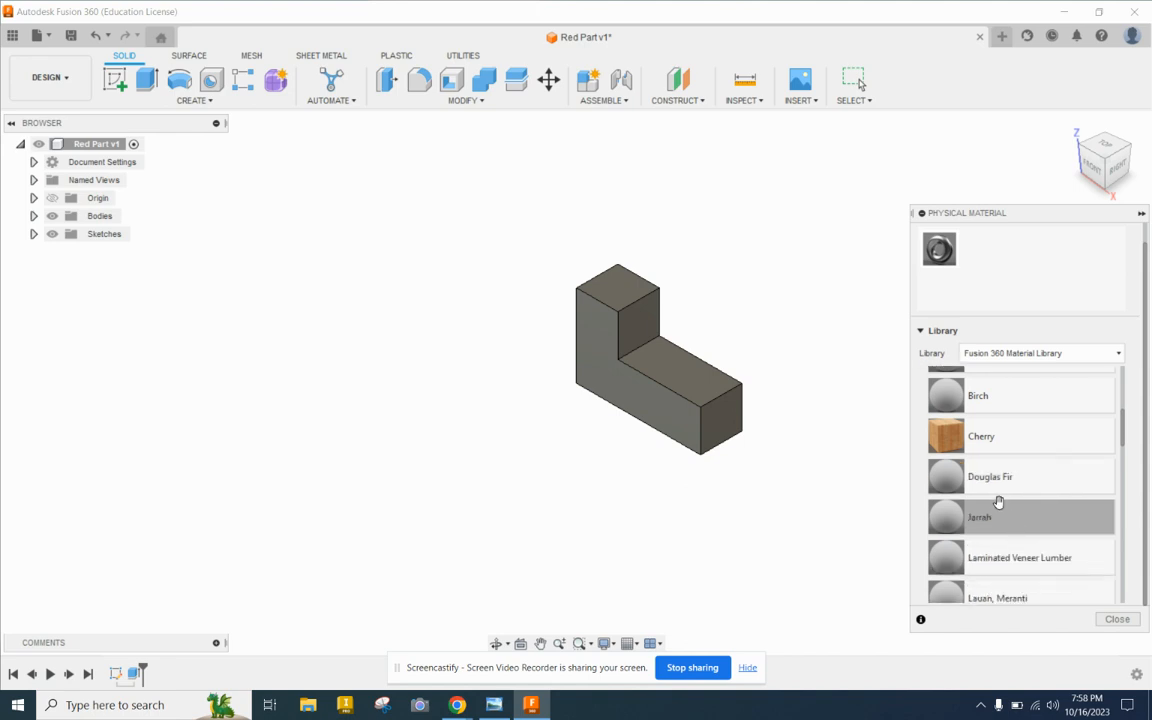
scroll(1012, 540, down, 1)
scroll(1011, 539, down, 2)
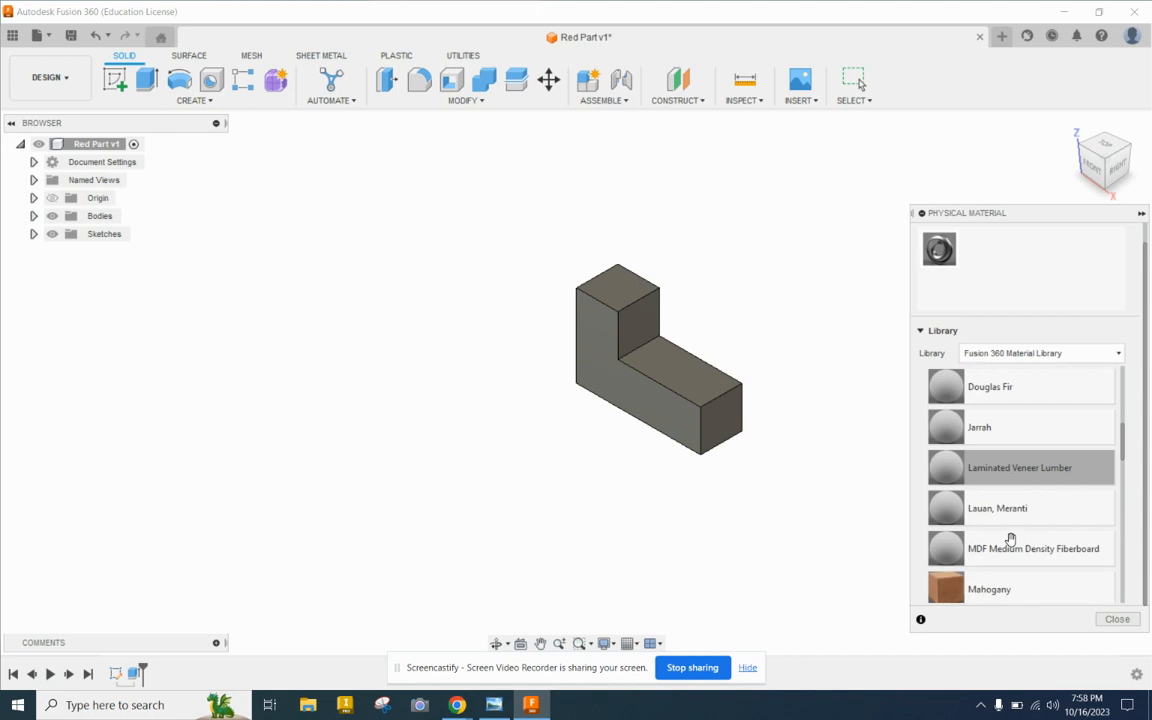
scroll(1010, 538, down, 3)
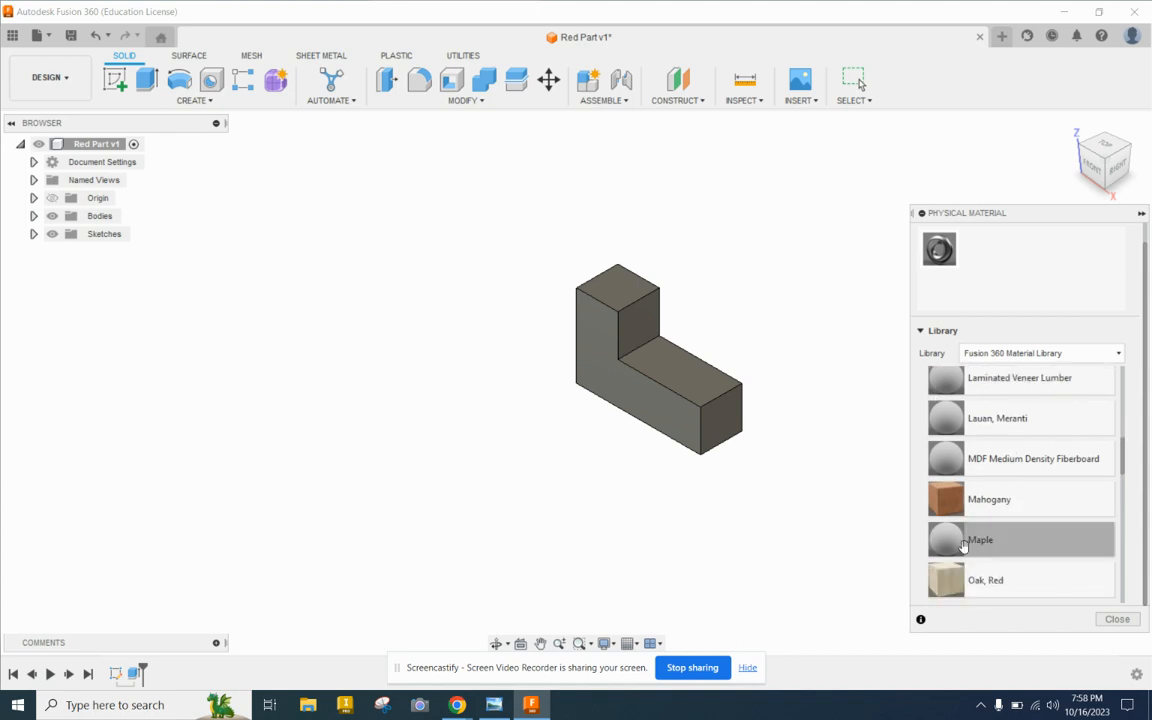
drag(962, 545, 640, 345)
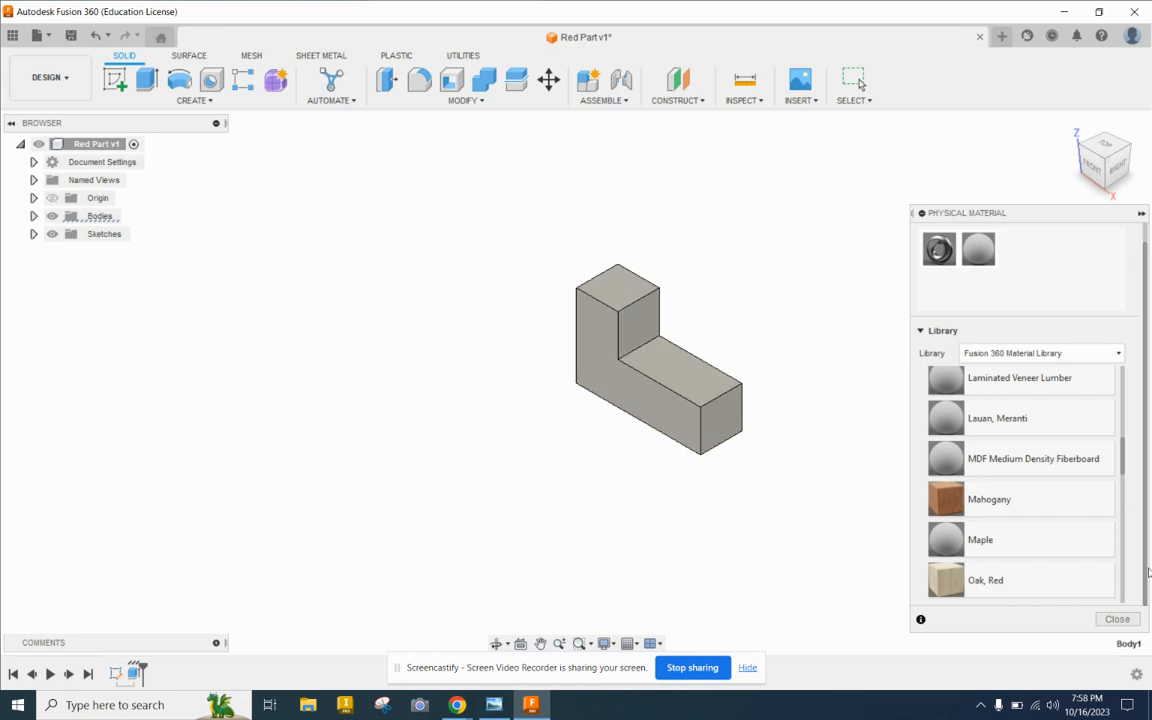
click(1114, 625)
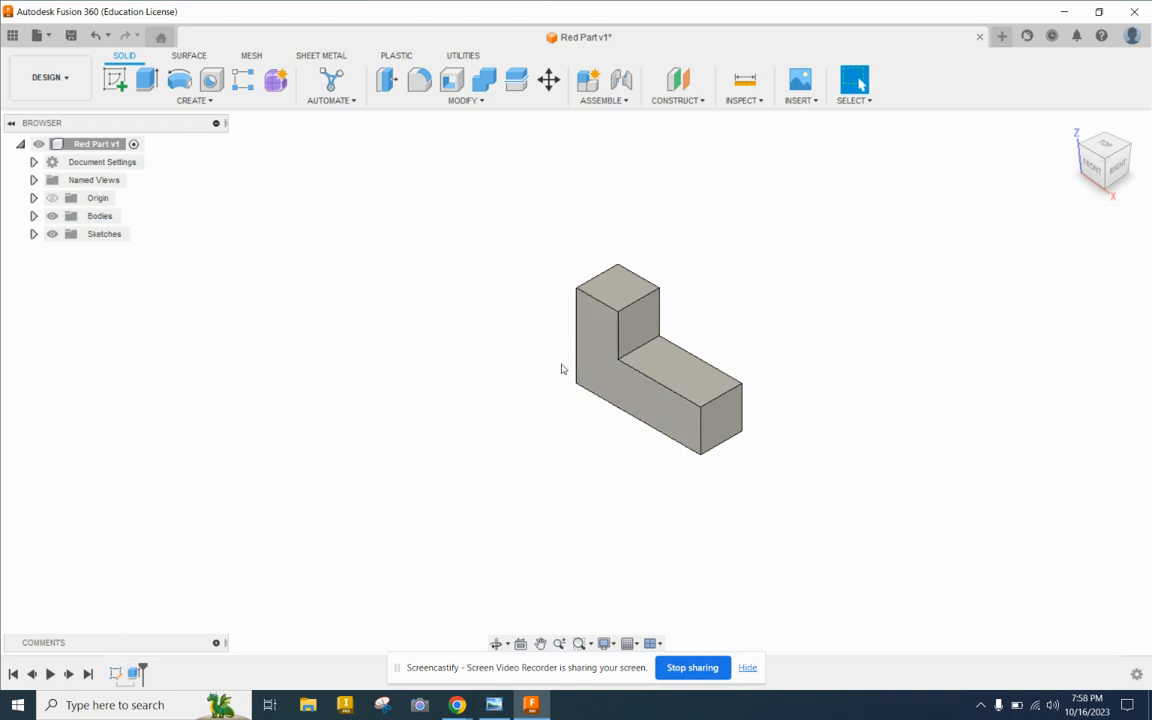
Start the Appearance command and show the Fusion 360 Appearances library.
click(482, 104)
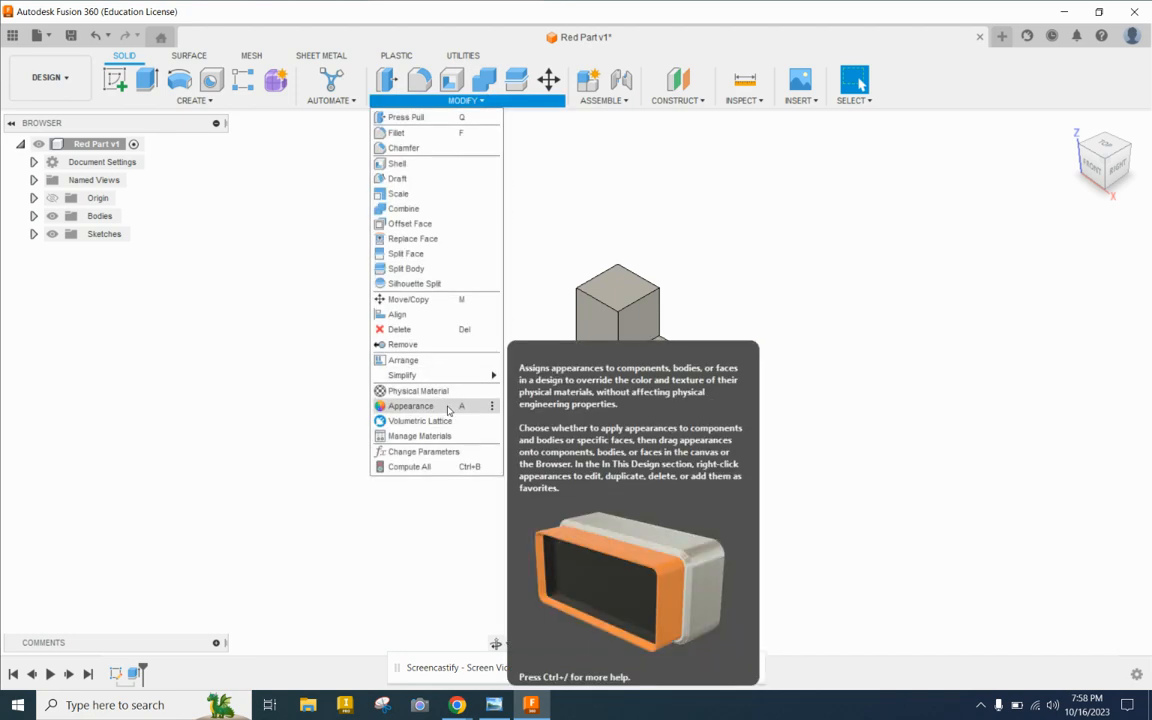
click(448, 410)
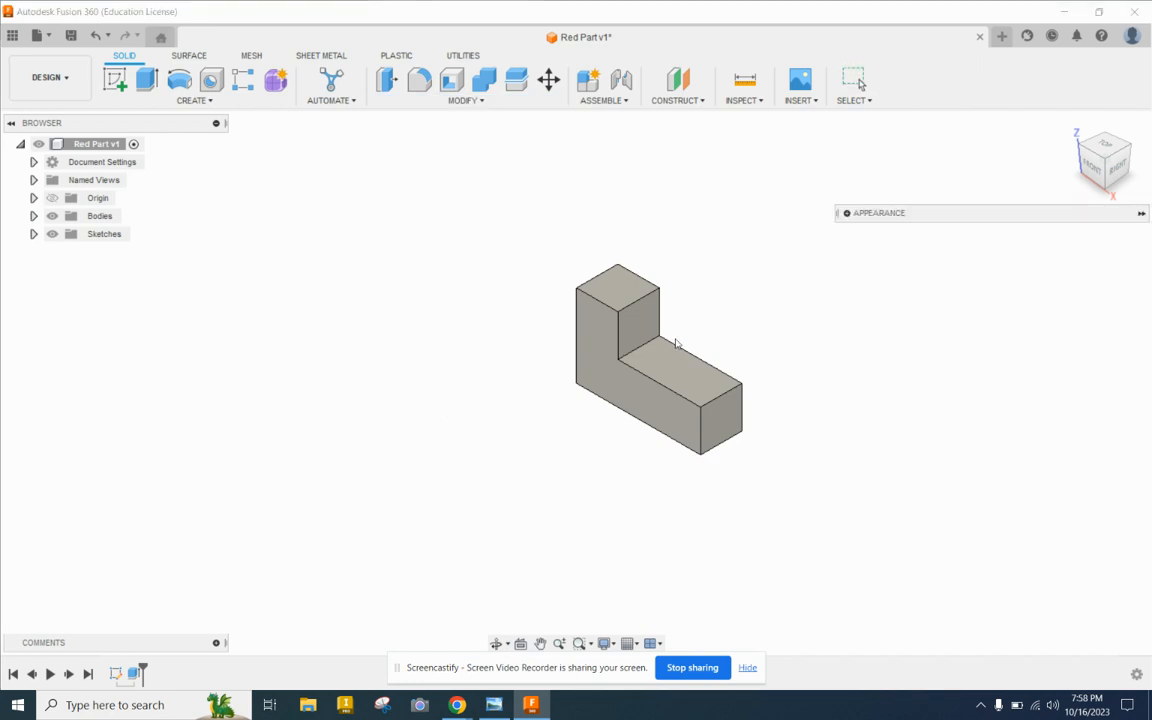
click(847, 215)
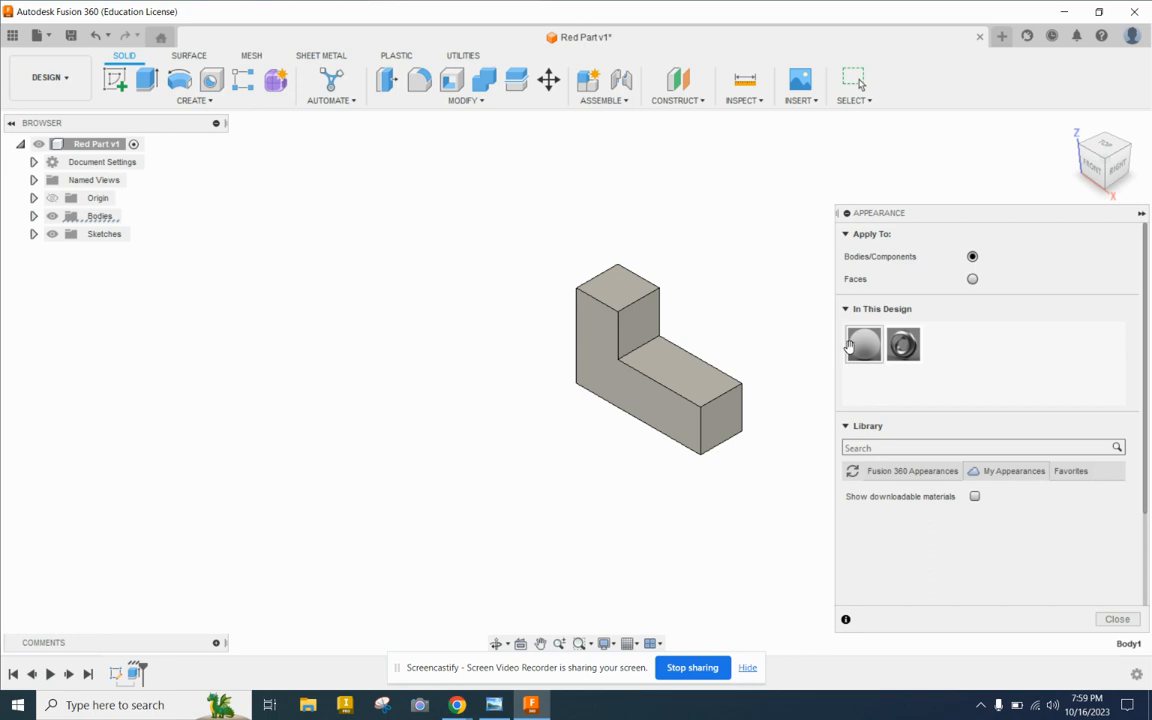
click(907, 471)
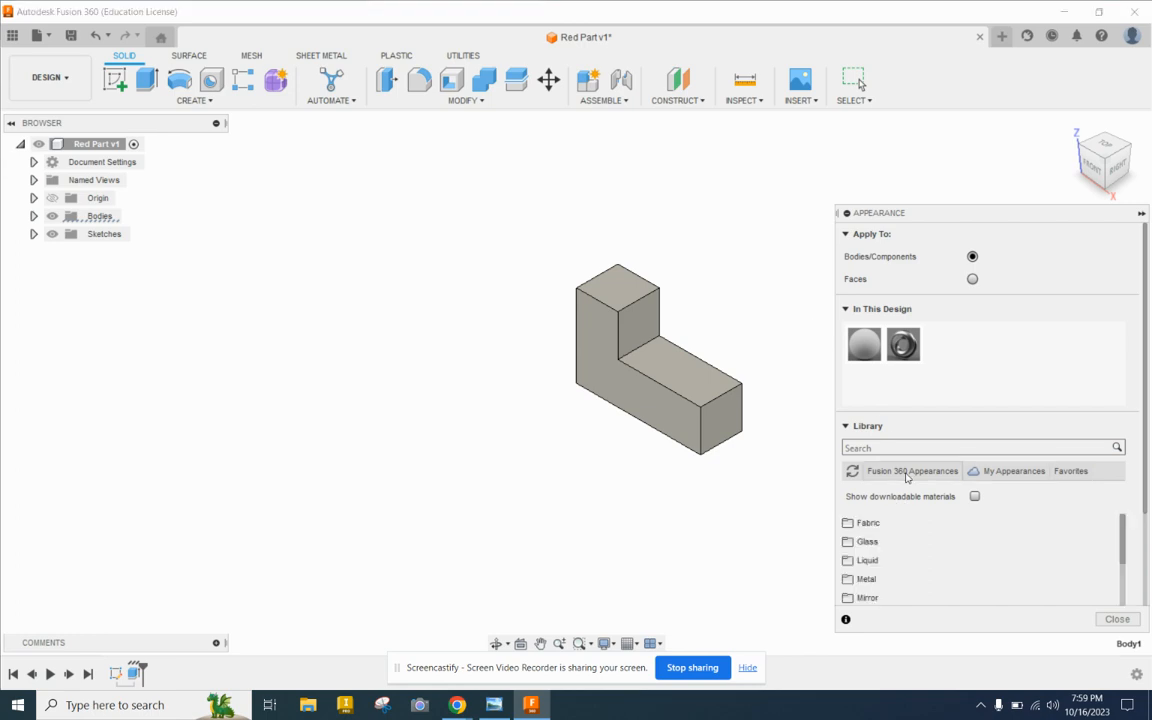
Apply the Water - Weavy Sea appearance from the Liquid category to the L-shaped part.
scroll(880, 505, down, 1)
click(860, 515)
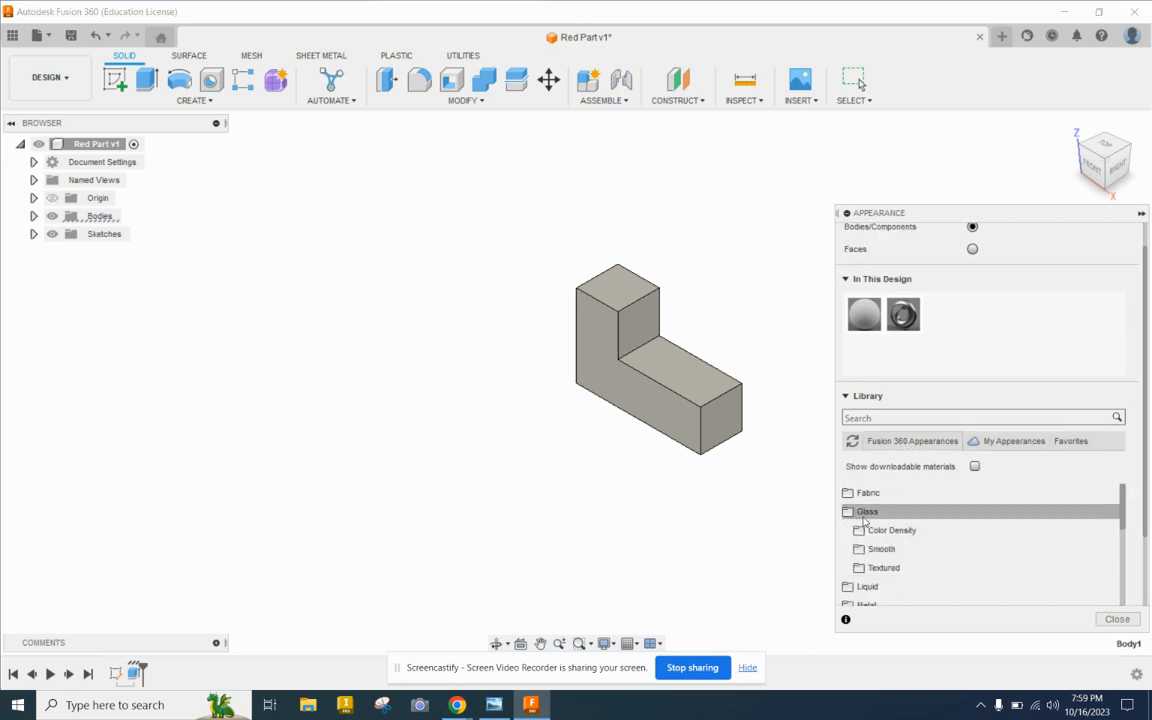
click(865, 512)
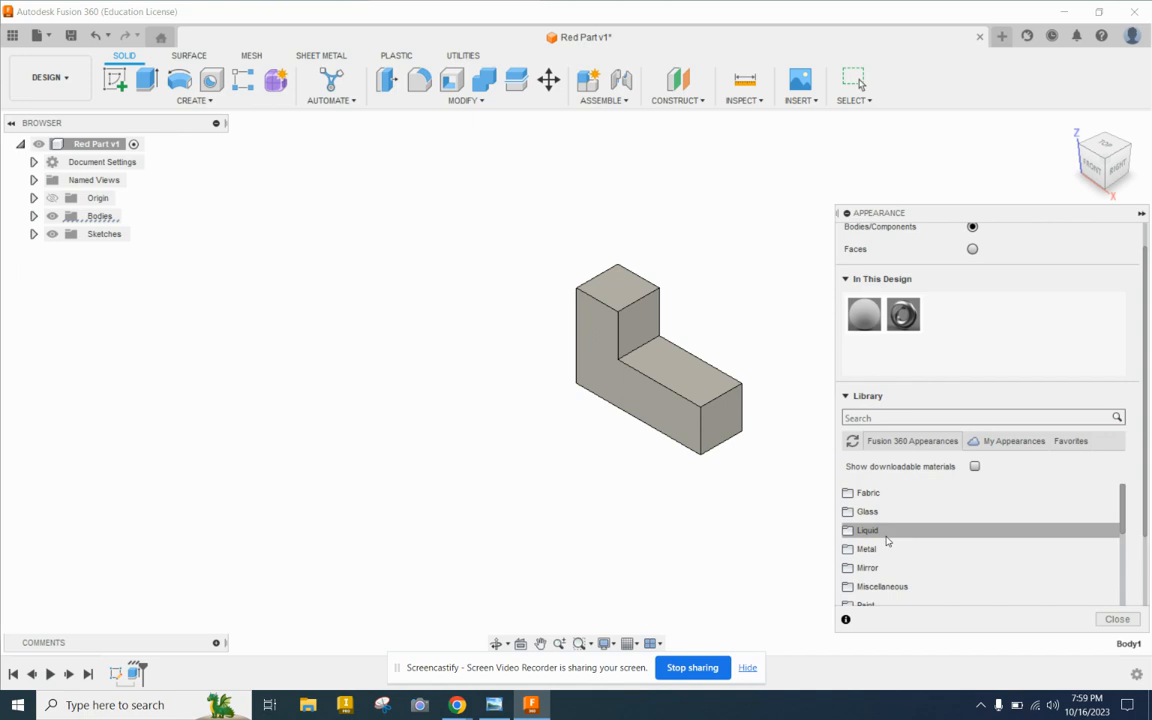
click(886, 531)
scroll(890, 550, down, 5)
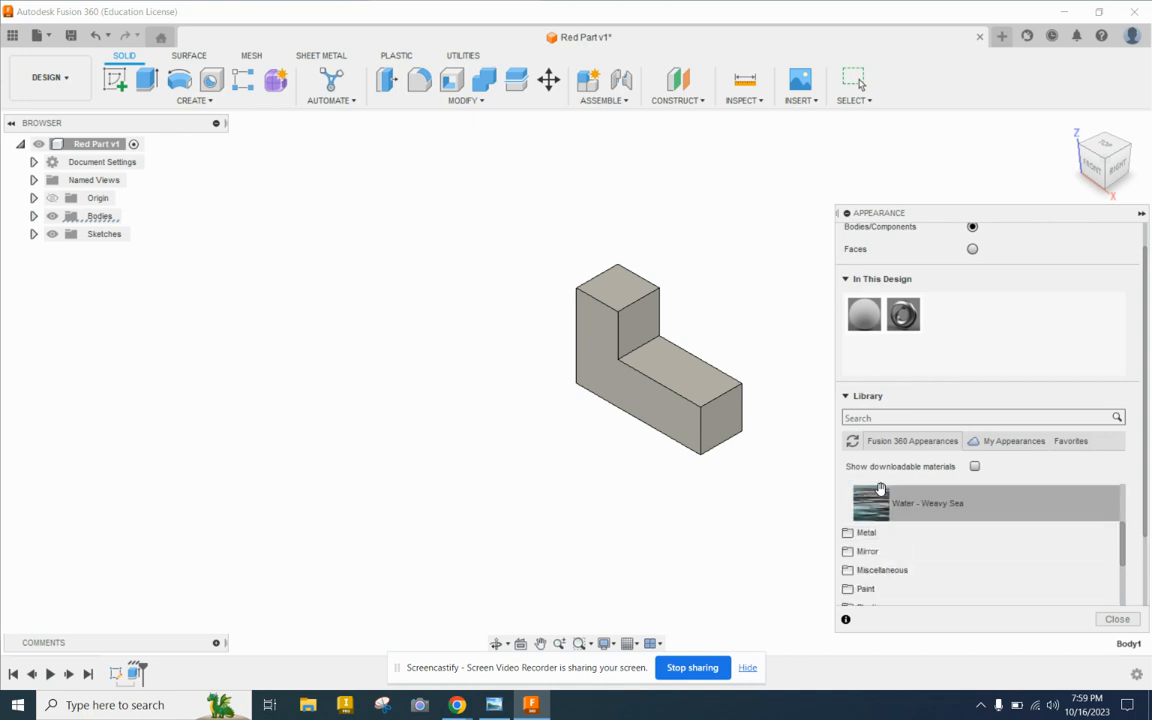
drag(876, 502, 699, 411)
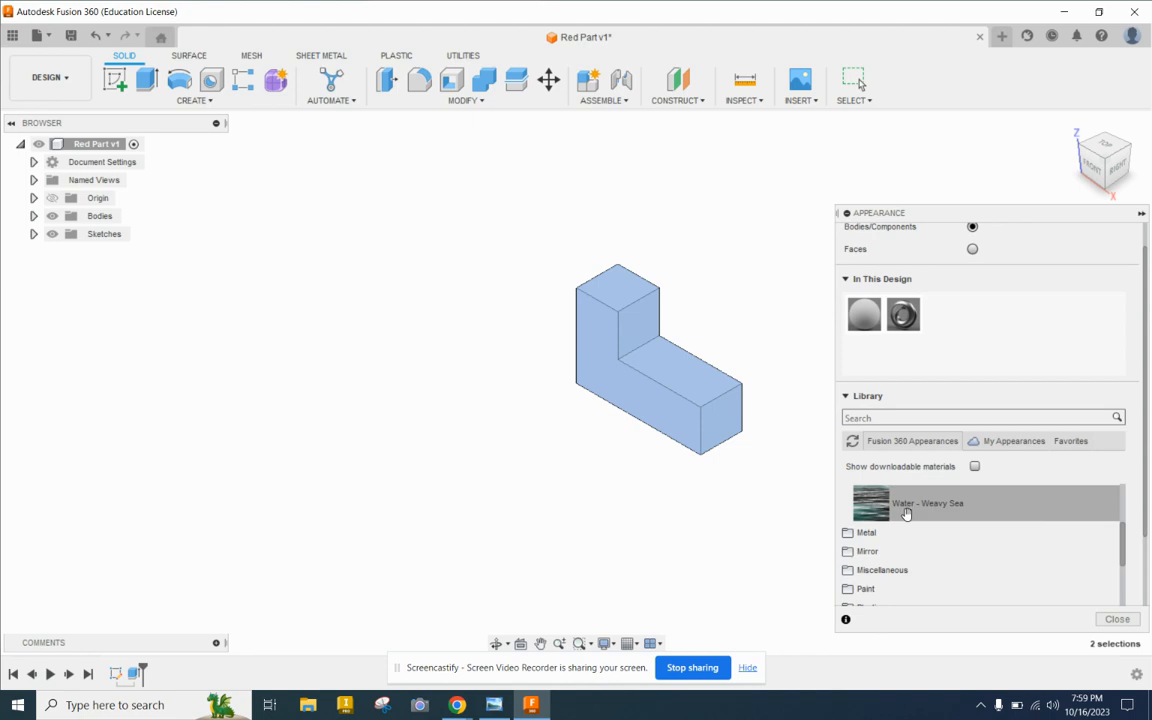
drag(903, 510, 674, 376)
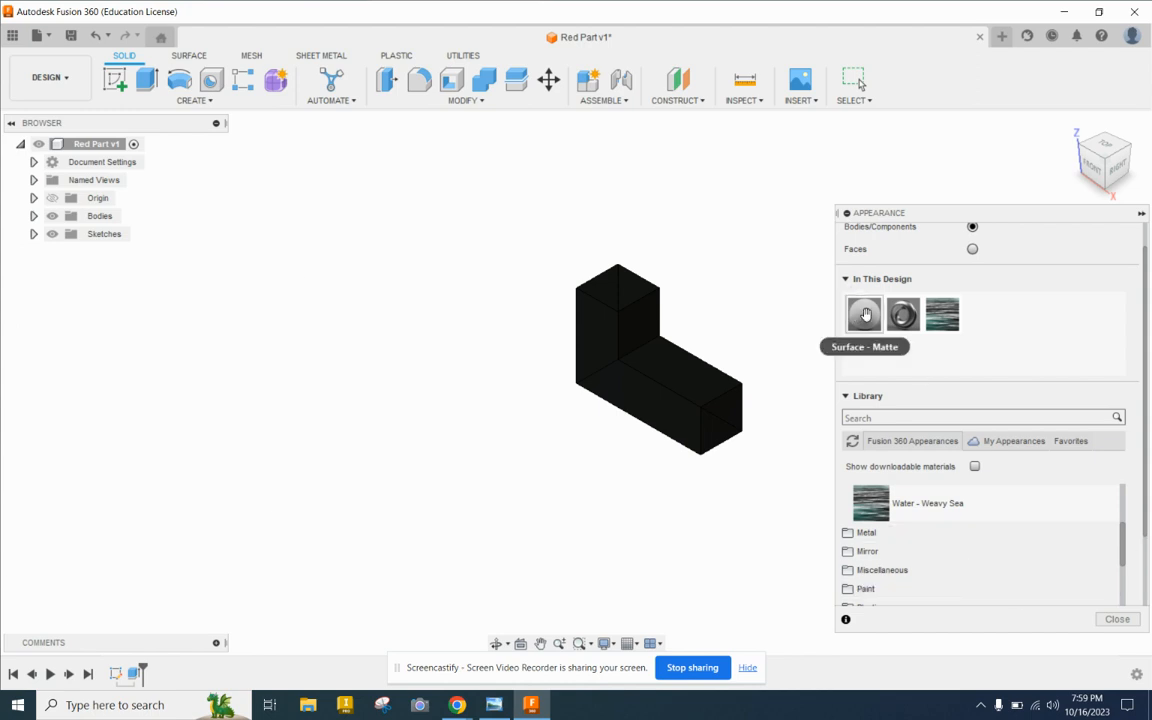
Change the colour of the Surface - Matte appearance to a muted red, RGB 172, 52, 52.
double_click(866, 316)
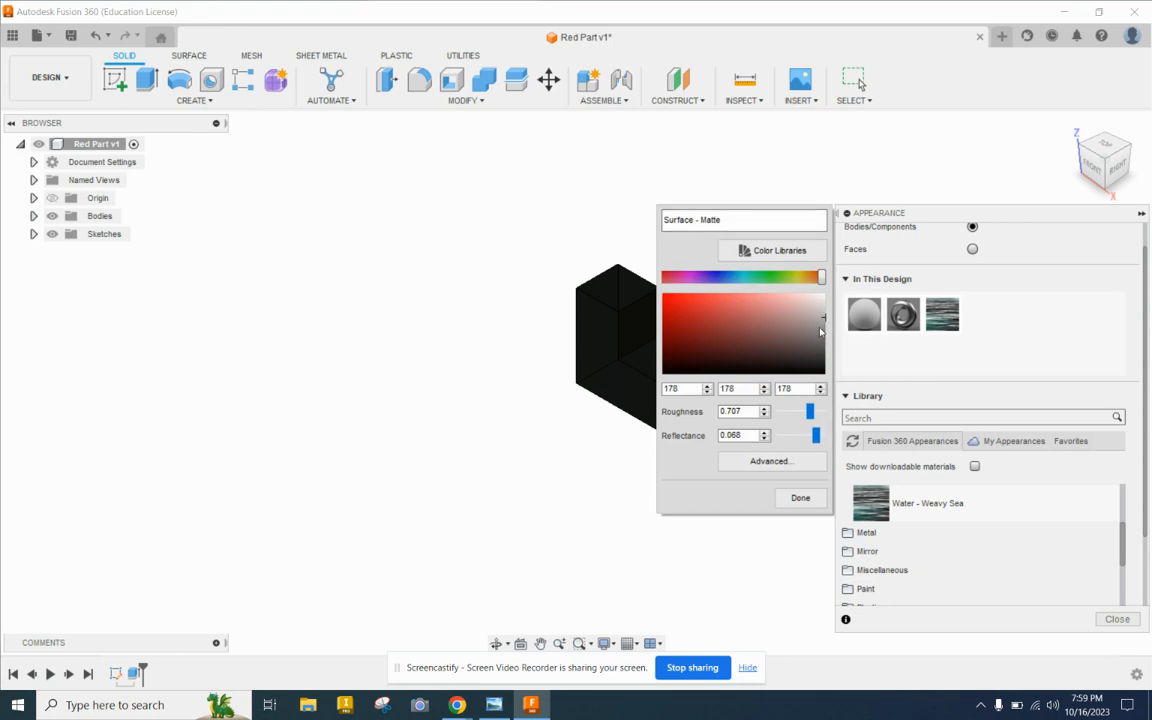
click(711, 319)
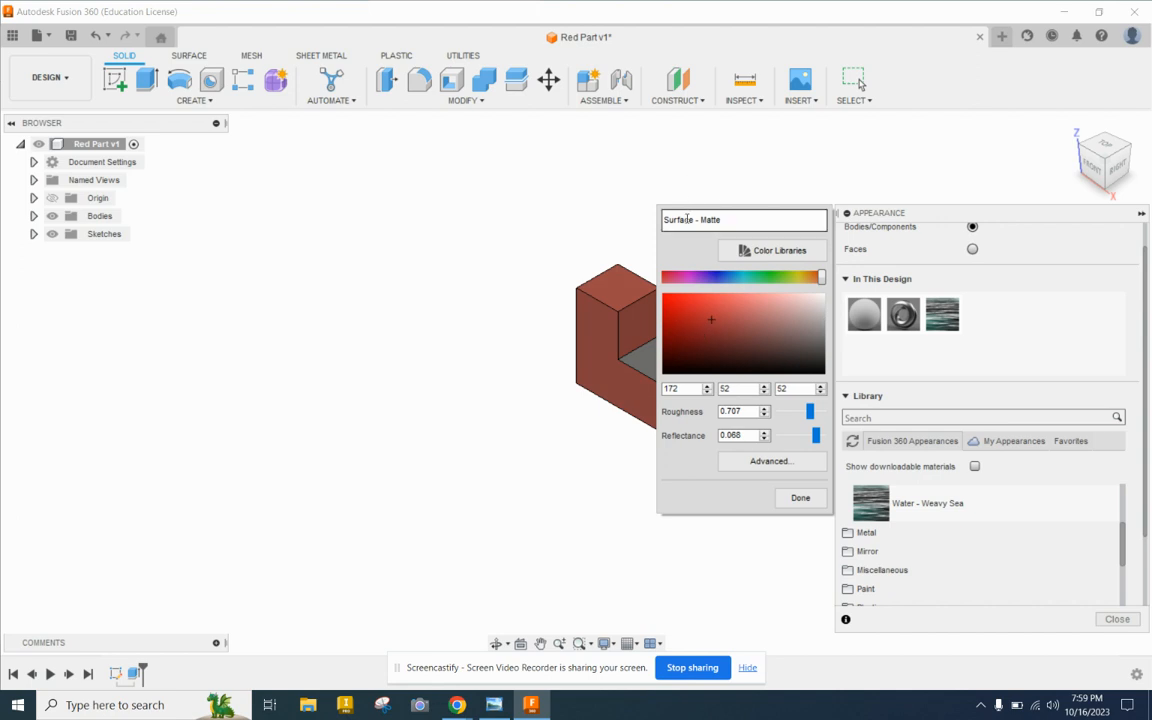
middle_drag(598, 362, 178, 331)
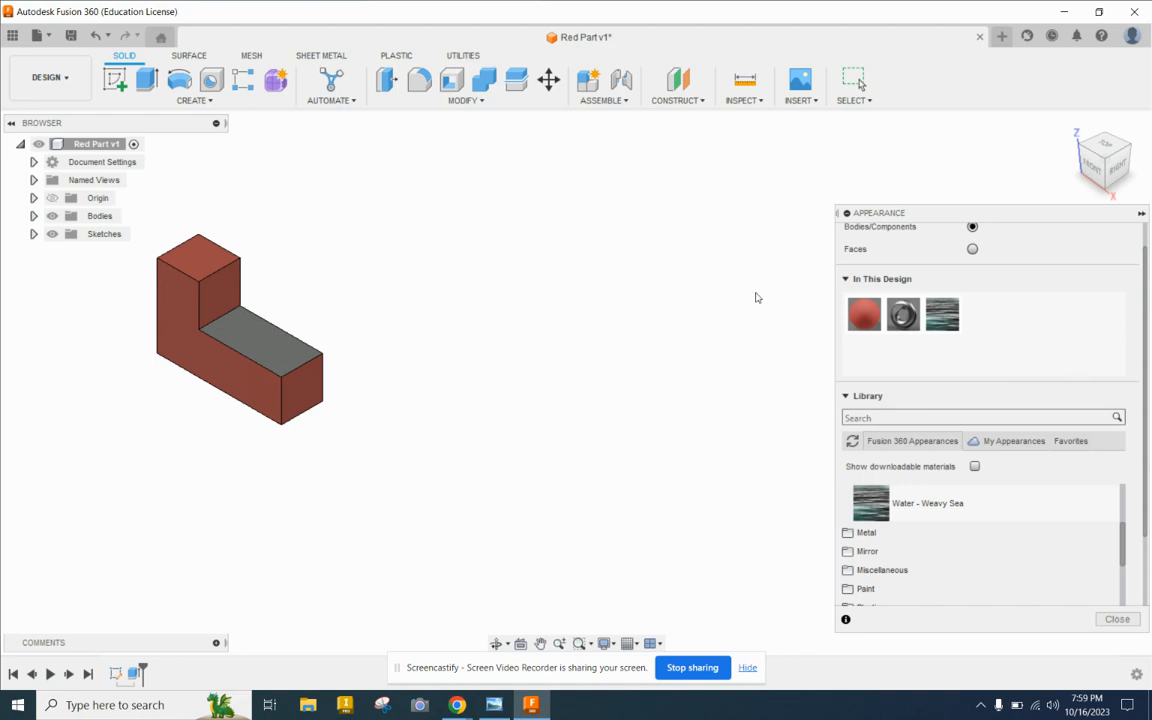
Set the Surface - Matte appearance to a bright saturated red, RGB 231, 14, 14.
double_click(857, 320)
click(267, 337)
double_click(868, 321)
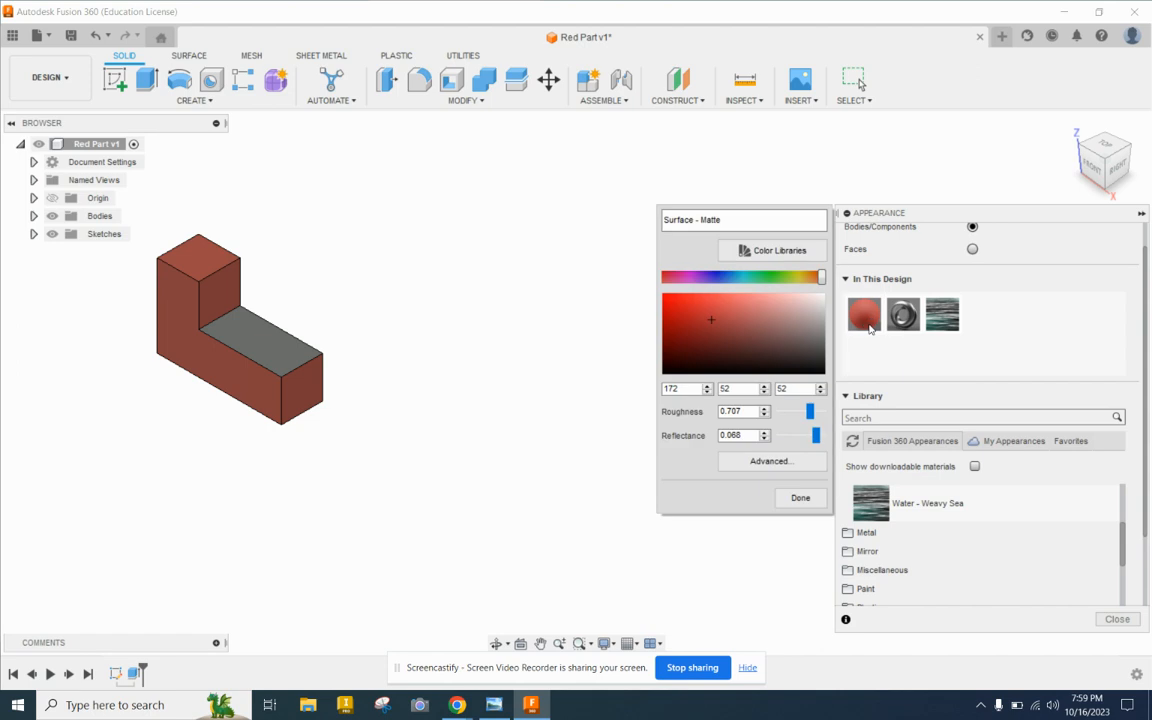
click(698, 316)
click(672, 301)
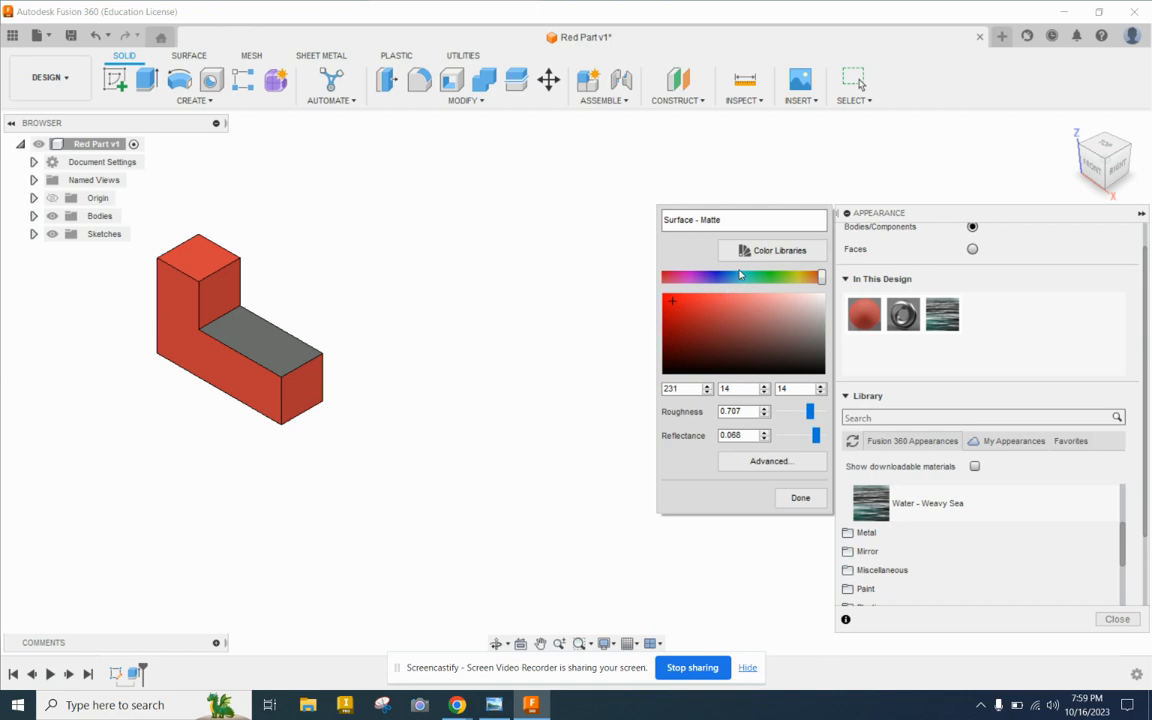
Shift the hue of the Surface - Matte appearance to blue, about RGB 14, 47, 231.
click(724, 283)
click(722, 283)
click(721, 283)
click(720, 283)
click(718, 282)
click(717, 282)
click(717, 283)
click(717, 283)
click(718, 283)
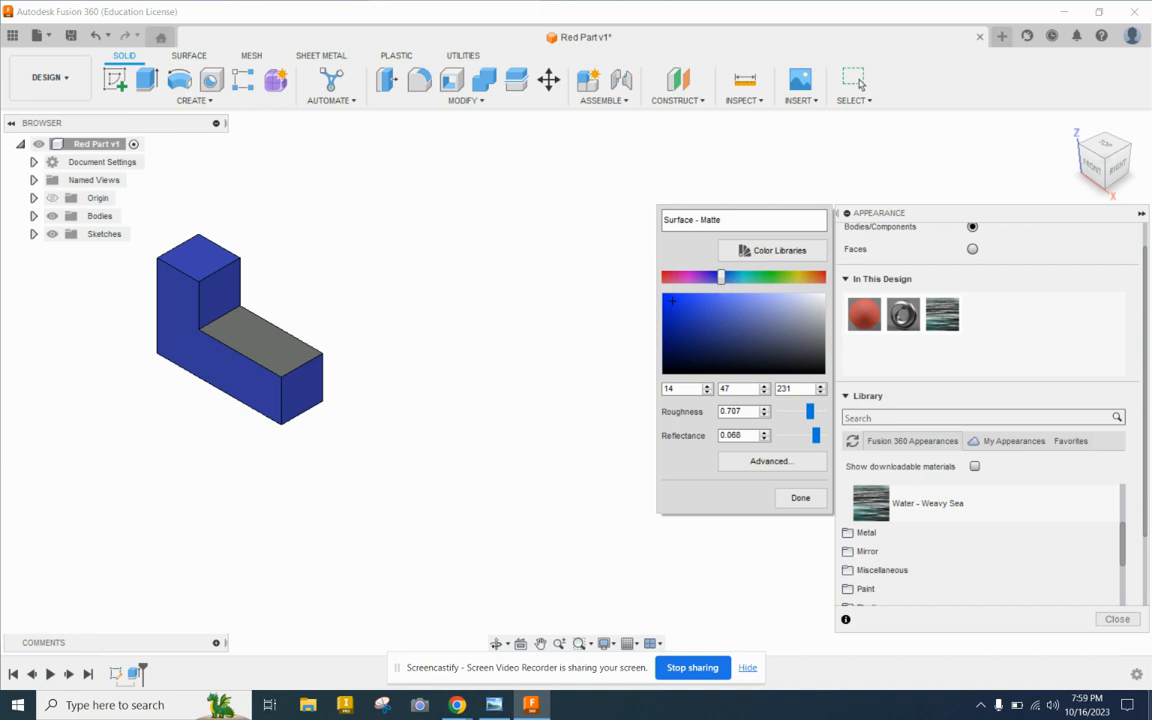
click(257, 343)
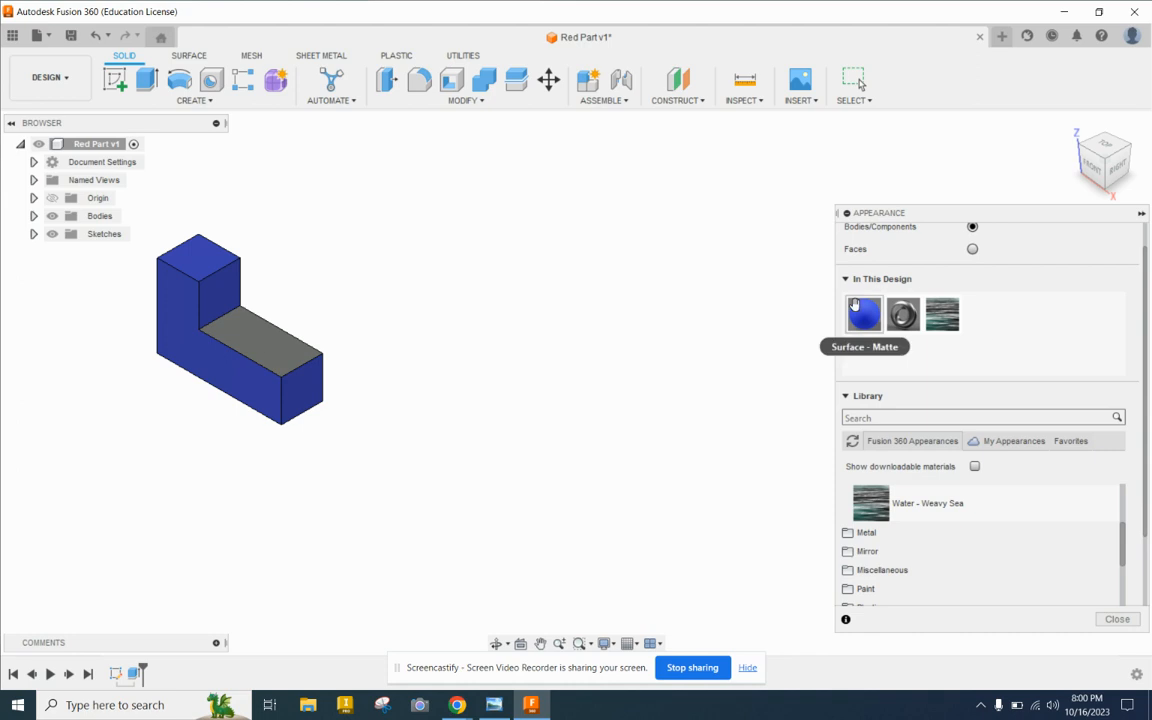
Apply the blue Surface - Matte appearance to the whole body, removing the appearances applied to its faces.
drag(855, 305, 257, 333)
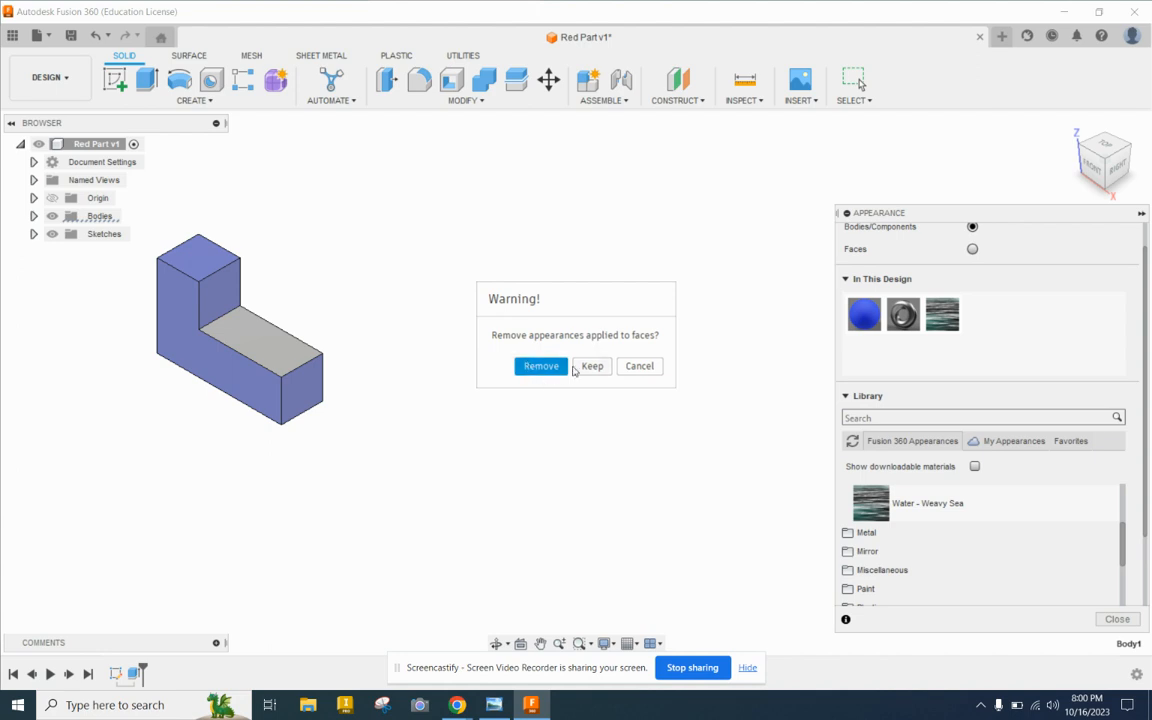
click(532, 367)
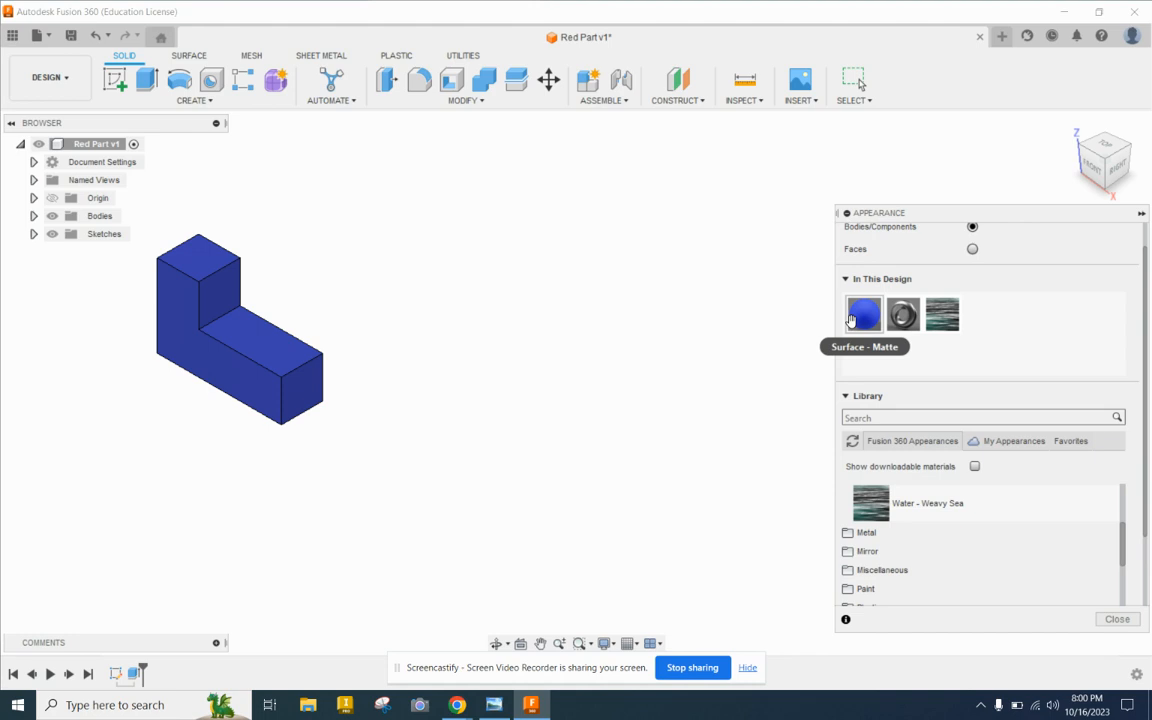
Shift the Surface - Matte appearance back to bright red, RGB 231, 14, 14, and collapse the appearance settings.
double_click(863, 319)
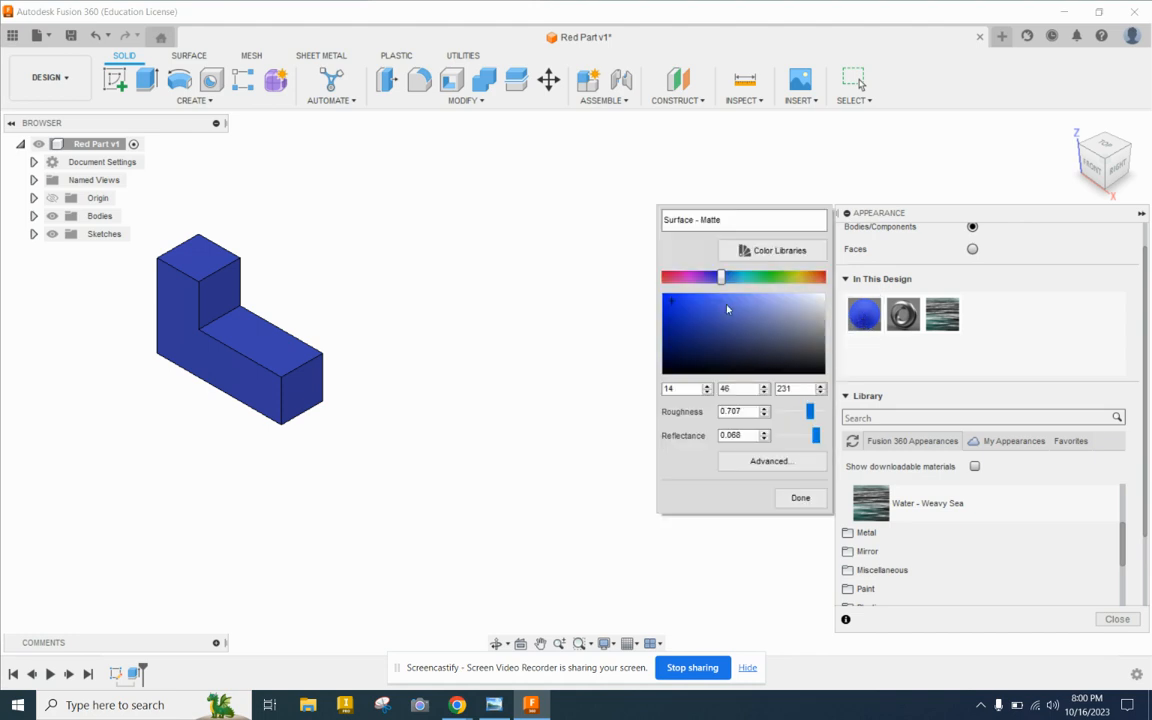
click(822, 281)
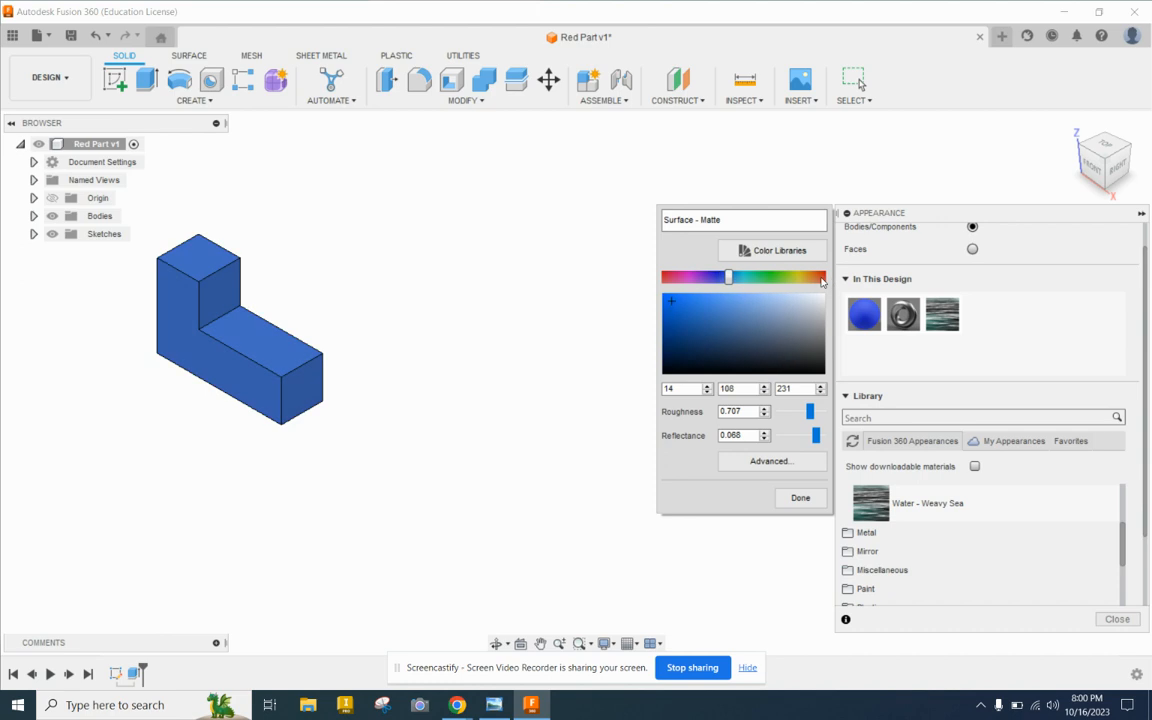
click(822, 281)
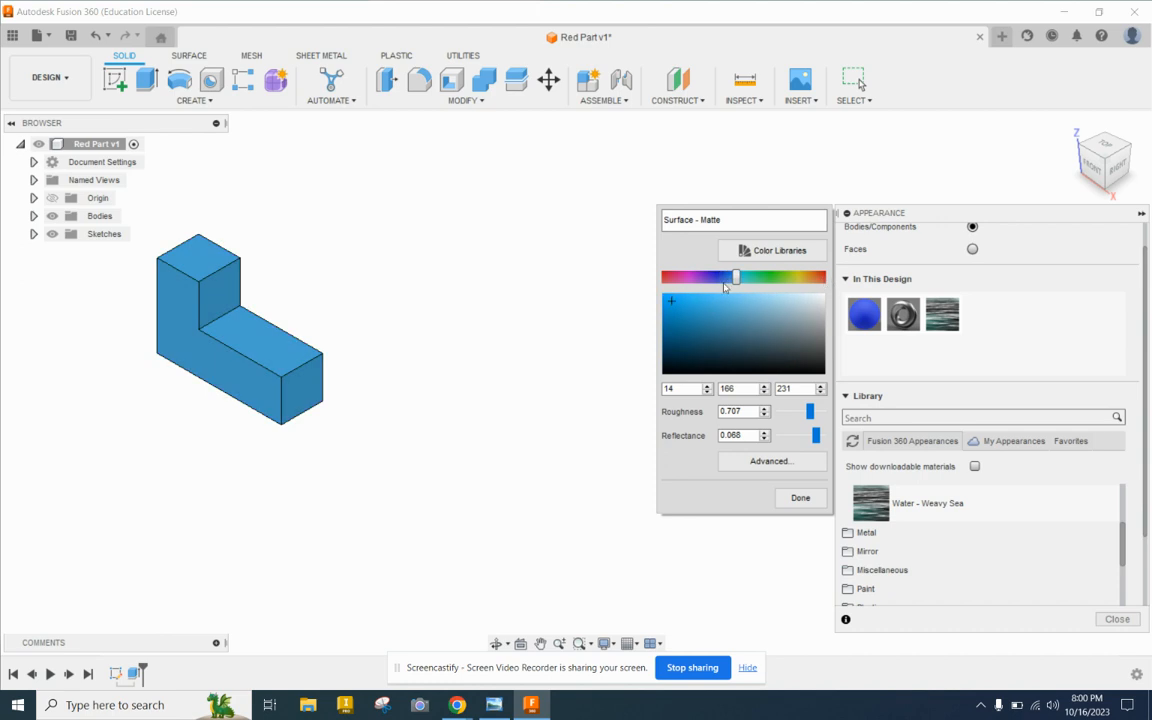
drag(737, 277, 822, 277)
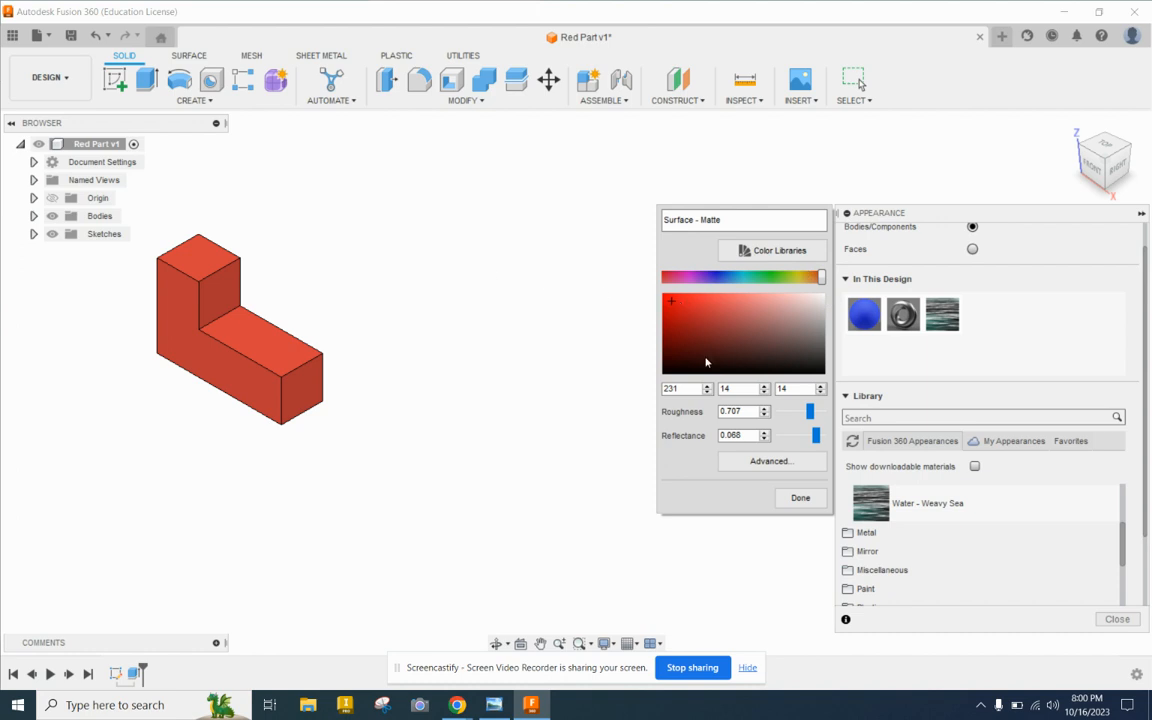
click(800, 497)
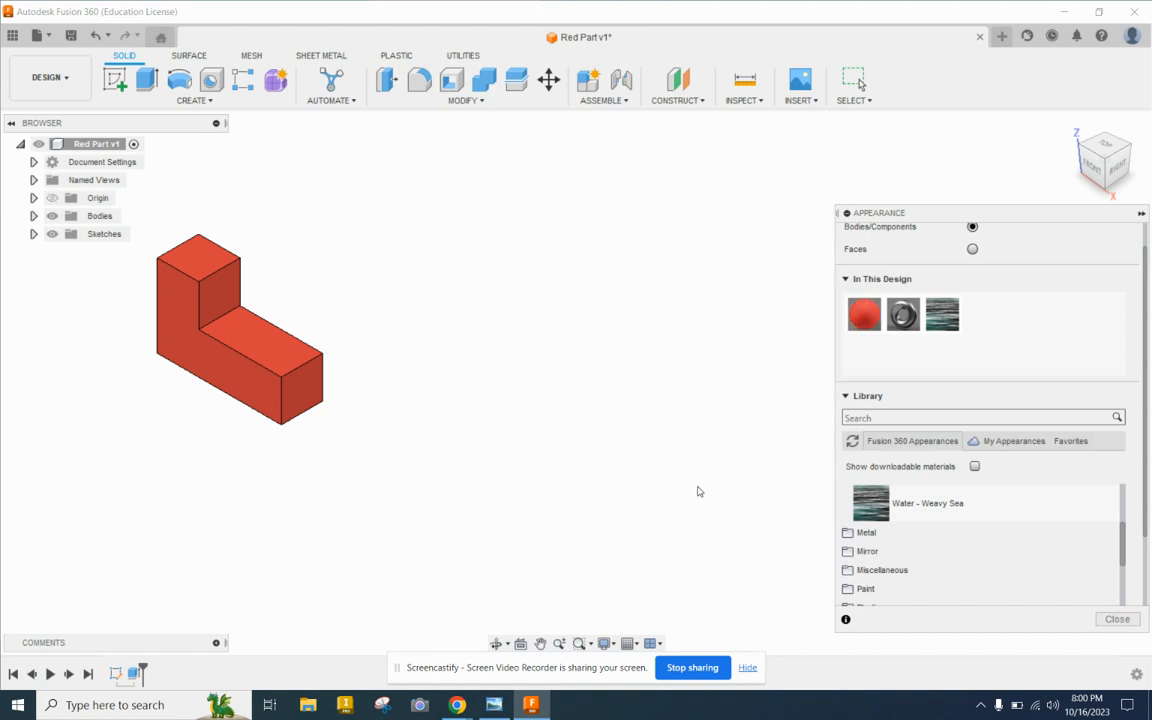
scroll(306, 261, down, 1)
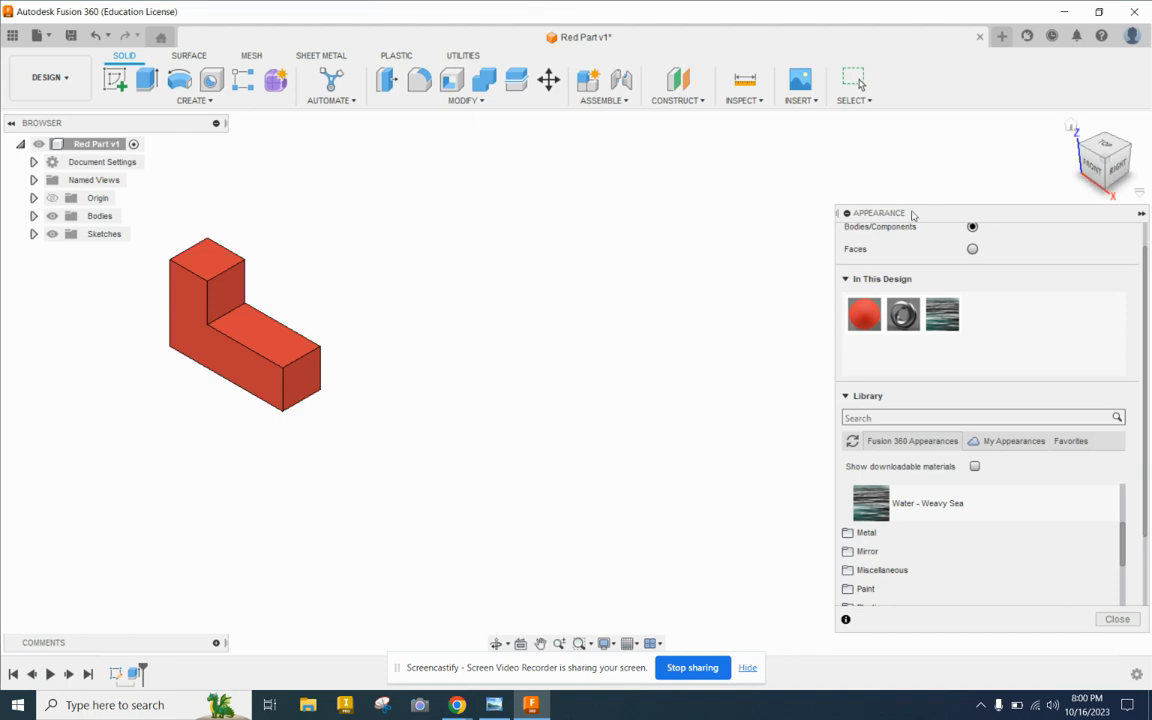
click(1141, 215)
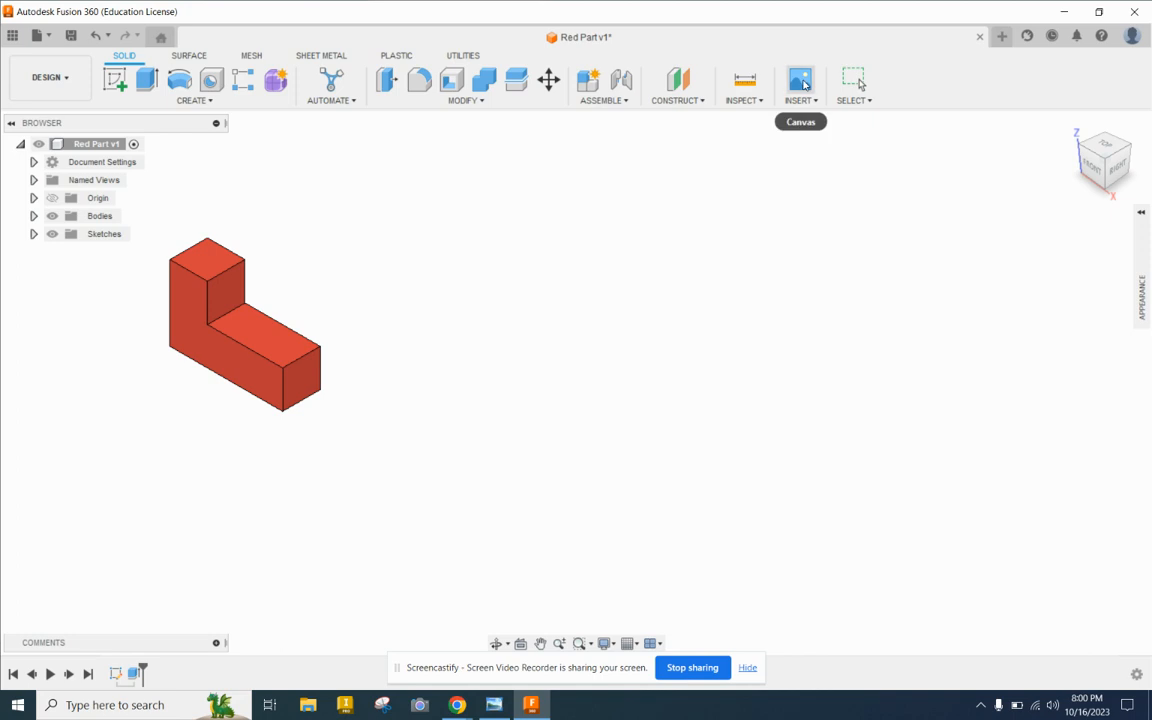
Create a new empty design and consult the puzzle cube isometric sketch in Chrome, returning to Fusion 360.
click(1002, 37)
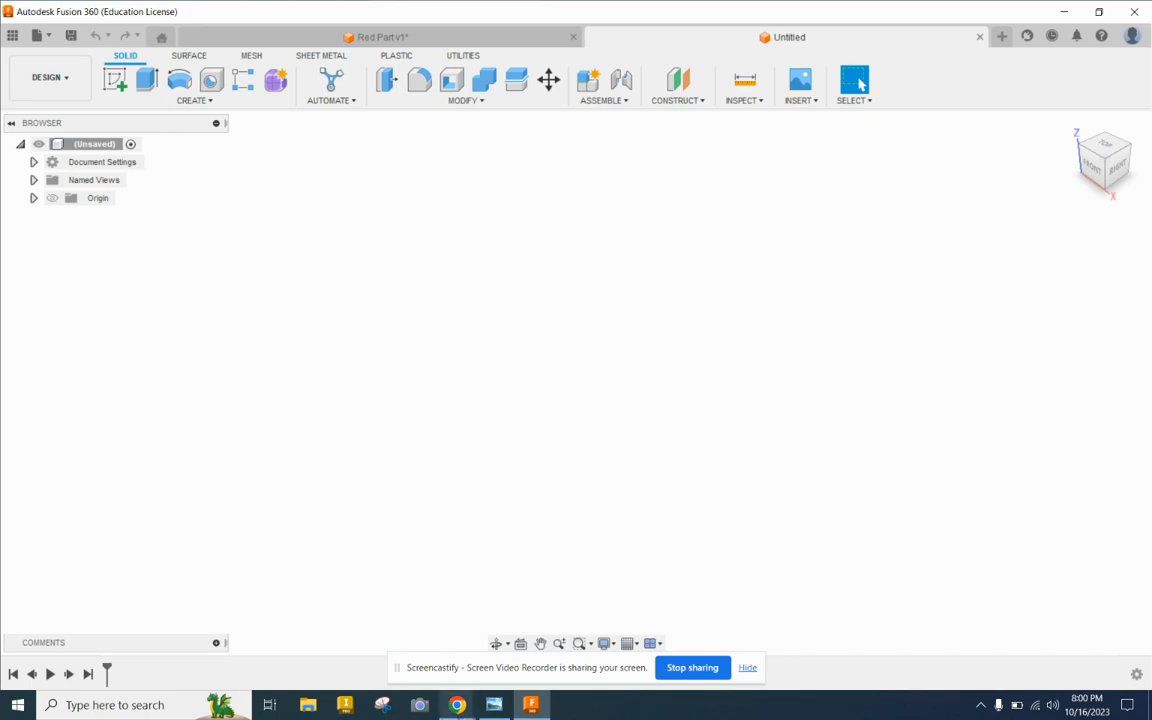
mouse_move(457, 705)
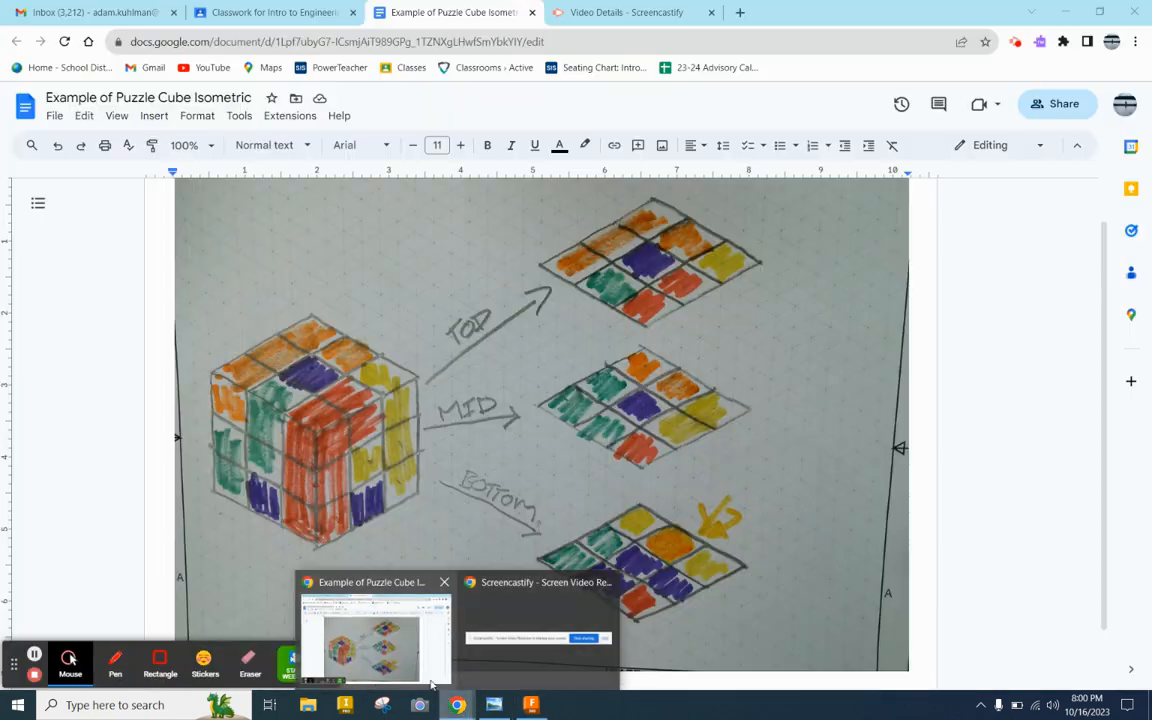
click(396, 680)
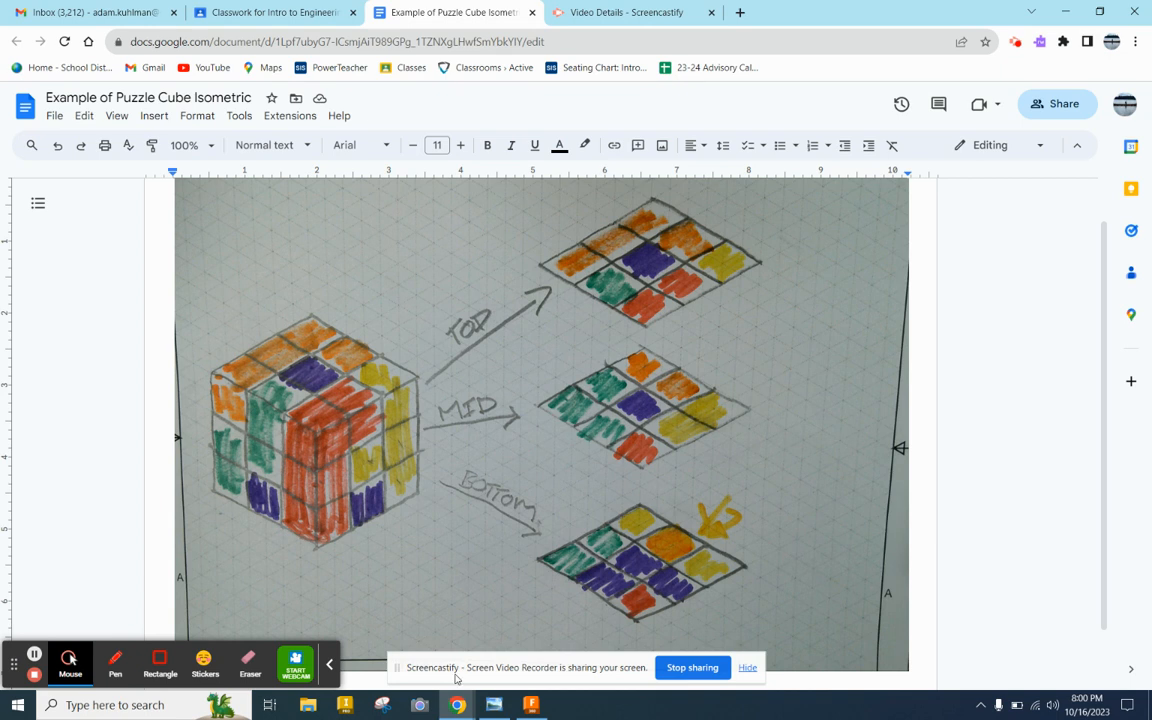
click(533, 702)
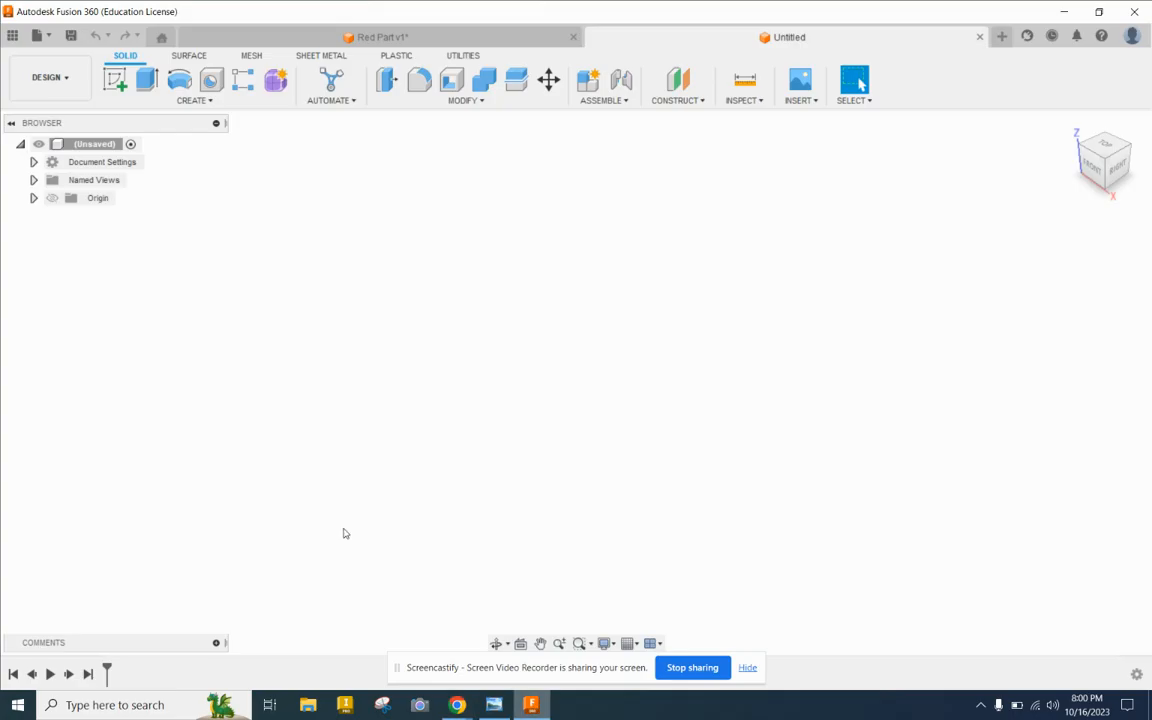
Save the new design as "Purple Part" in the Puzzle Cube 2023 project.
click(68, 37)
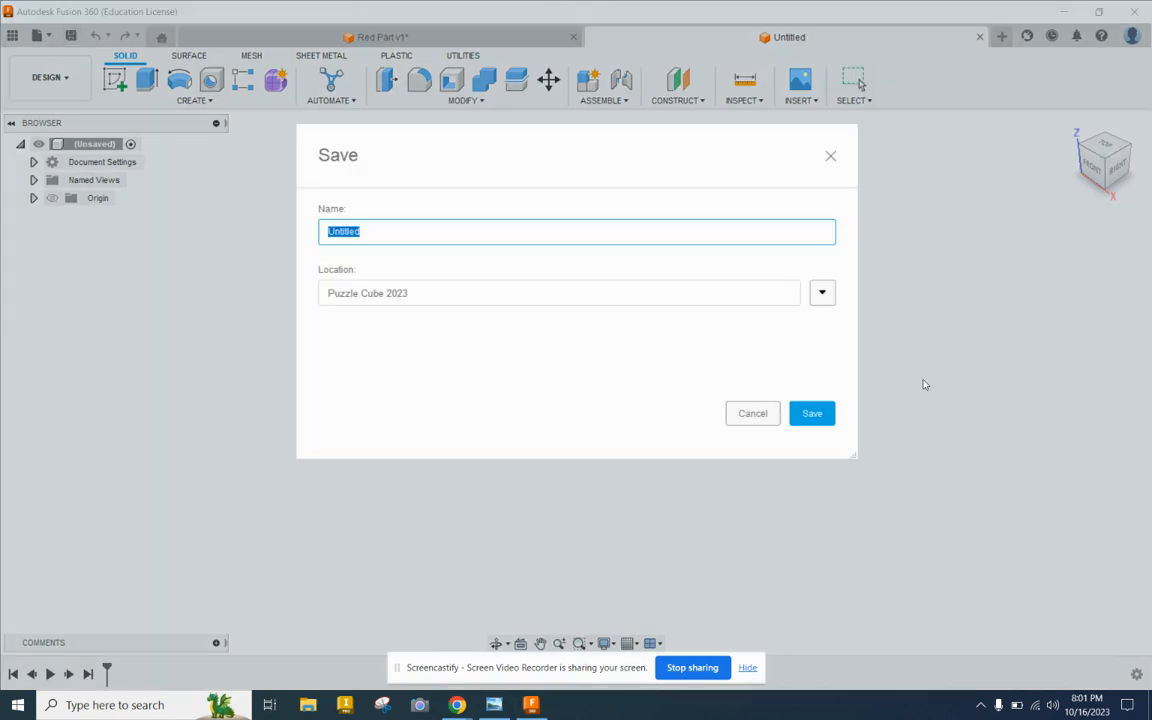
text(Purple Part)
click(814, 418)
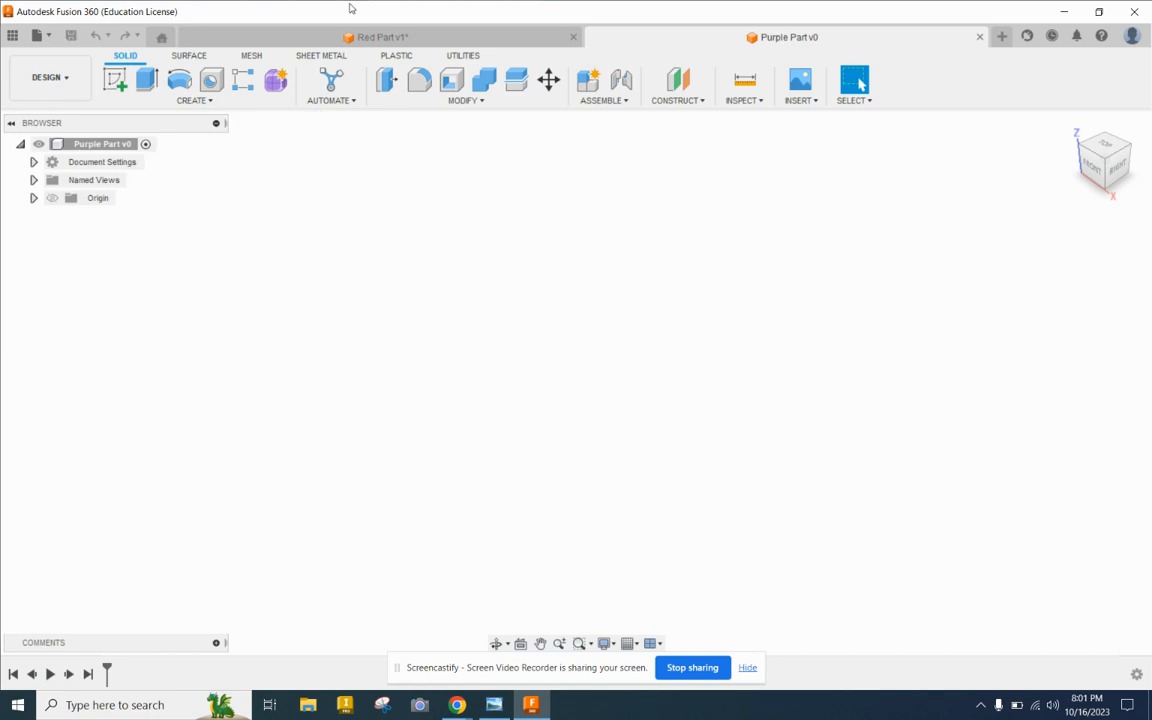
Switch to Chrome and examine the purple cubes in the top, middle and bottom layers of the puzzle cube sketch.
click(466, 101)
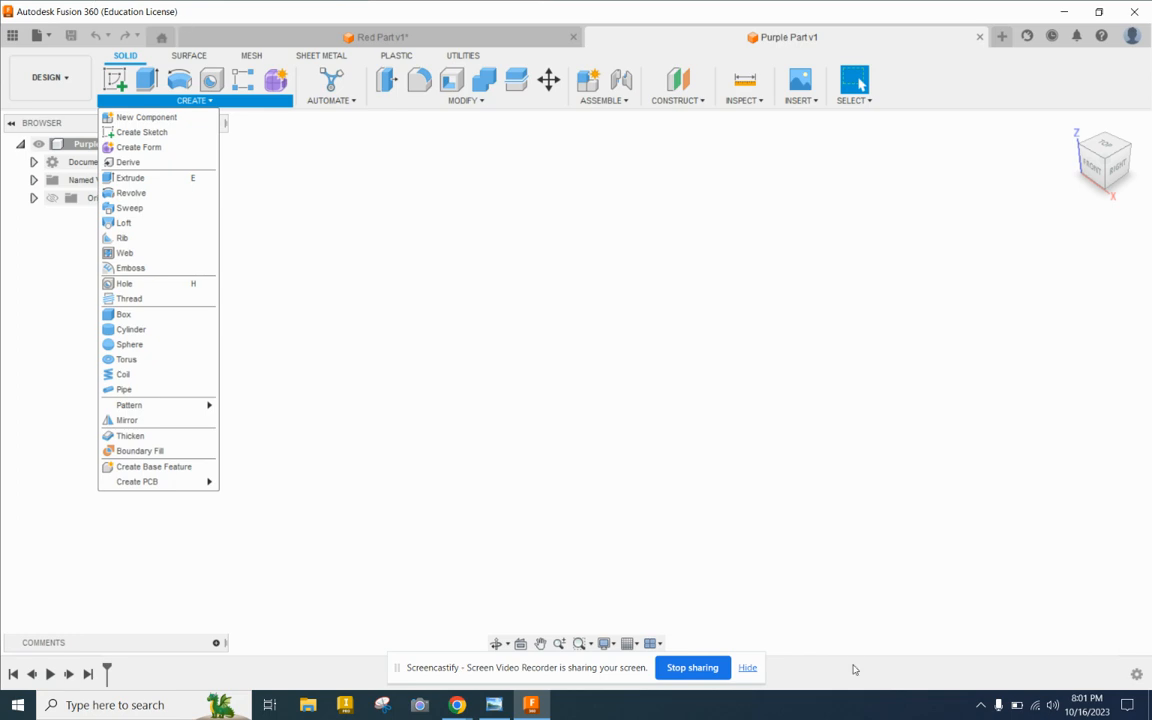
click(455, 704)
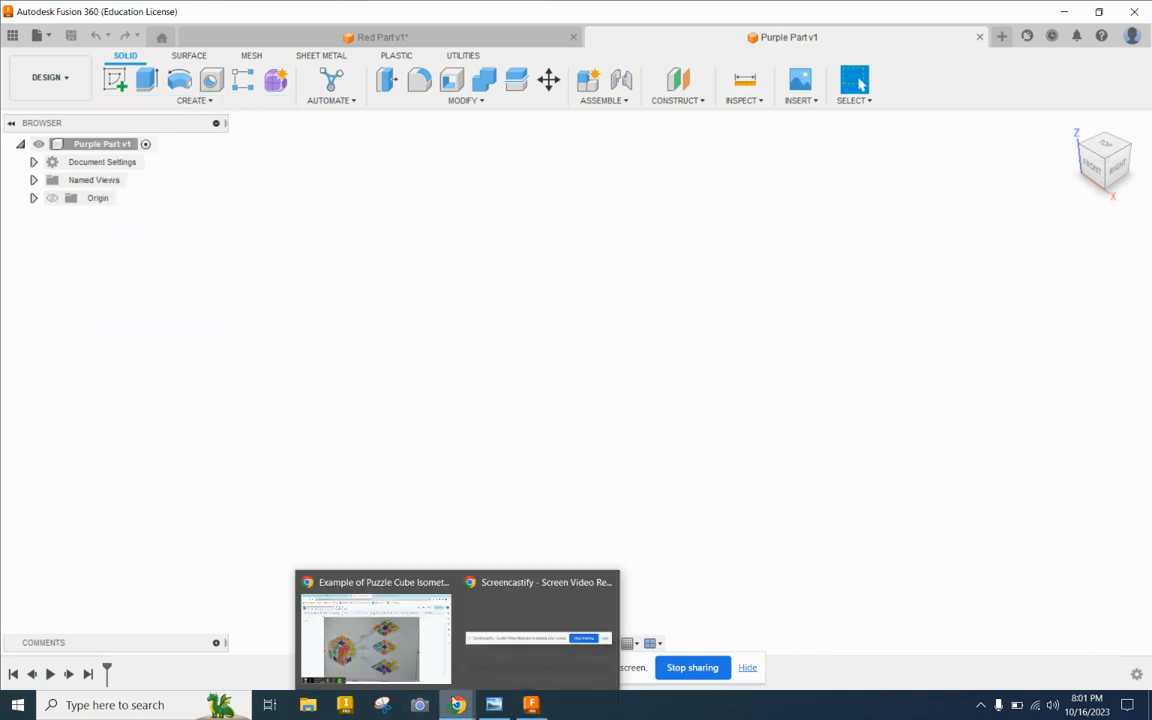
click(375, 635)
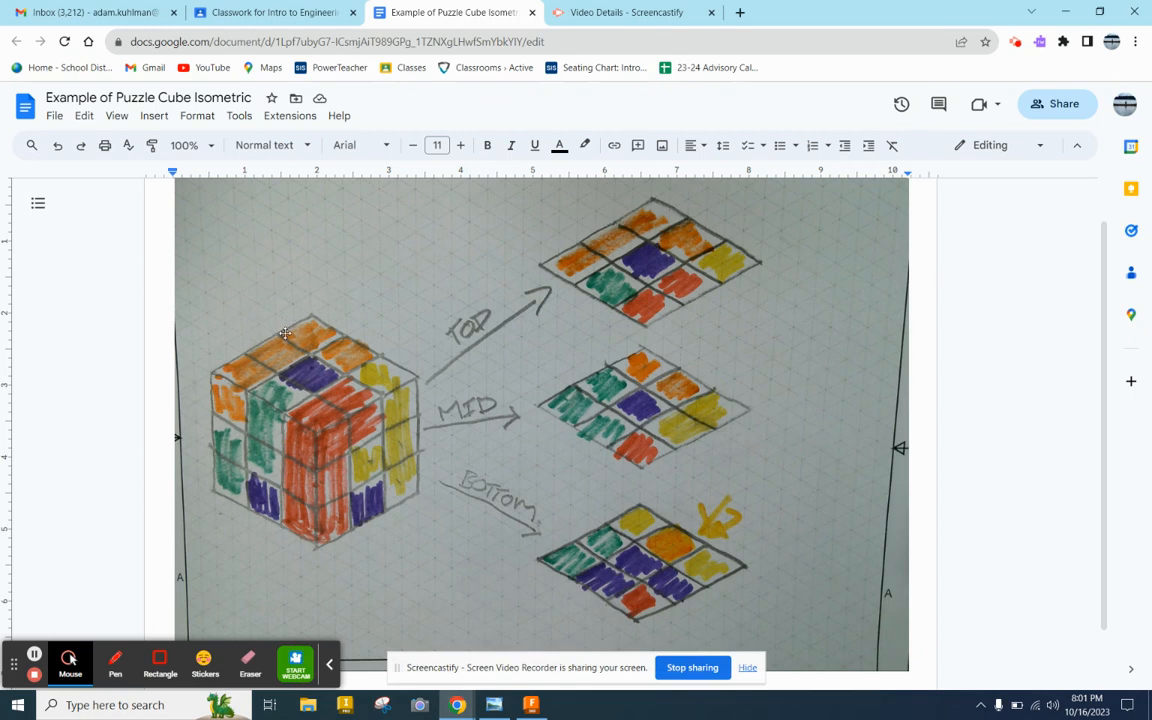